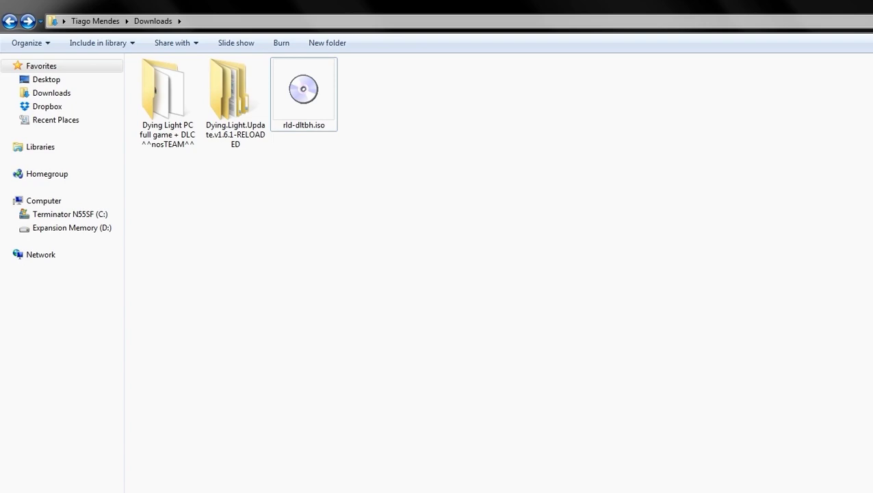
left_click_drag(490, 86, 164, 137)
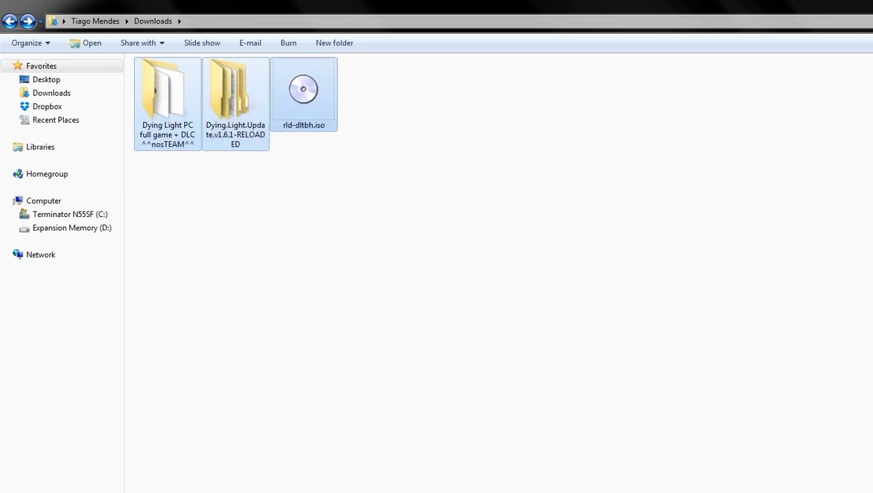
left_click(479, 205)
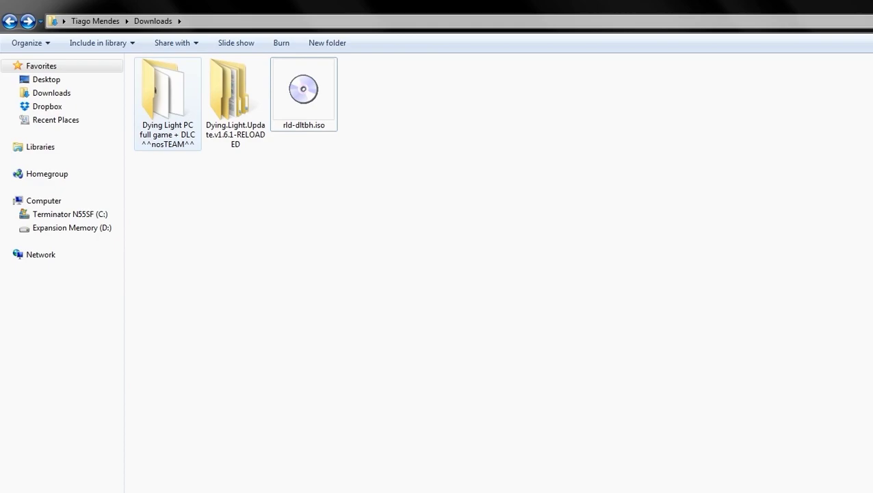
left_click(168, 103)
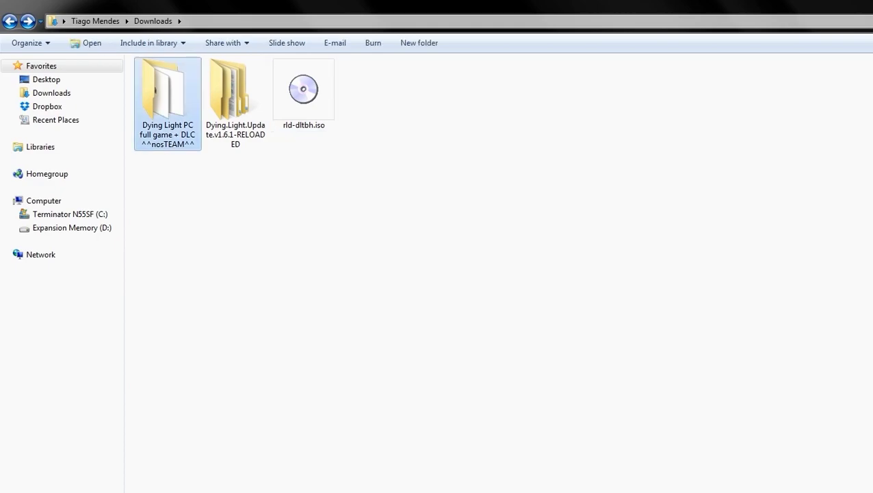
left_click(304, 94)
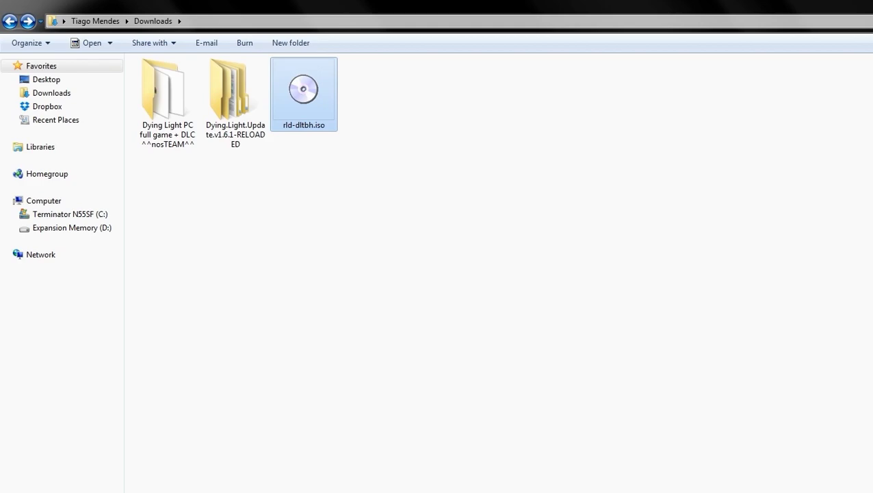
left_click(235, 104)
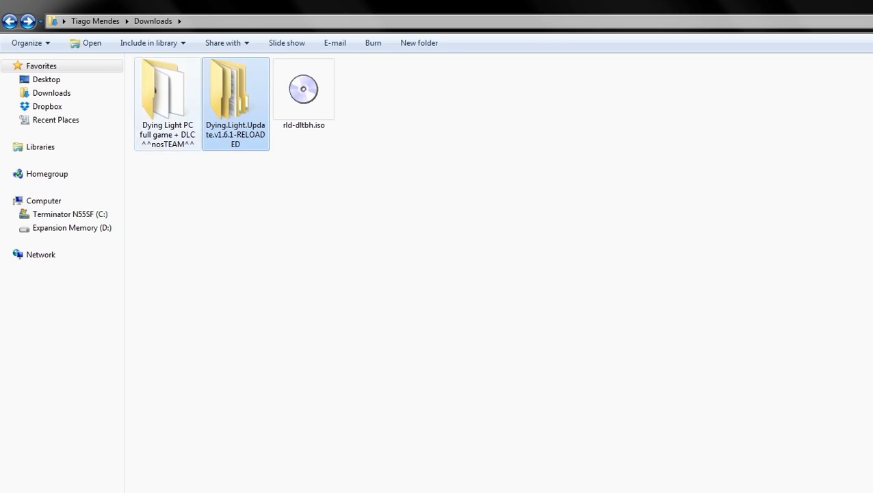
- Open the "Dying Light PC full game + DLC ^^nosTEAM^^" folder and delete its two text documents and the HTML file
double_click(168, 117)
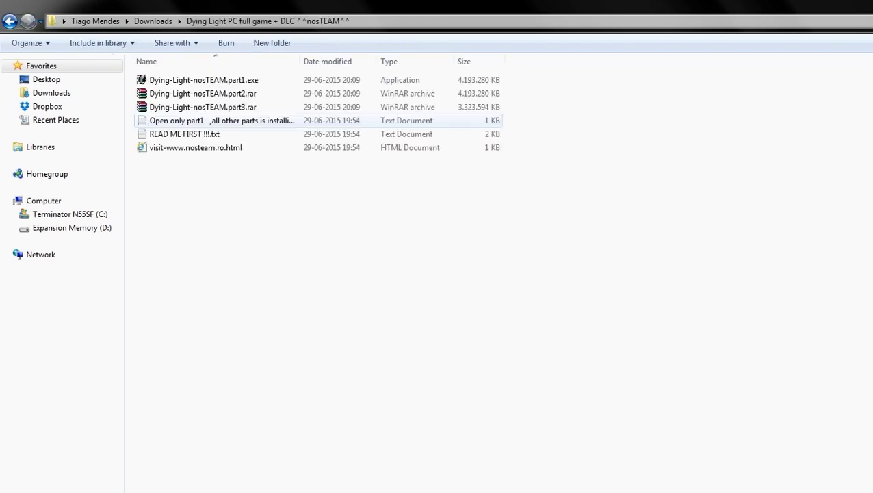
left_click_drag(254, 203, 201, 122)
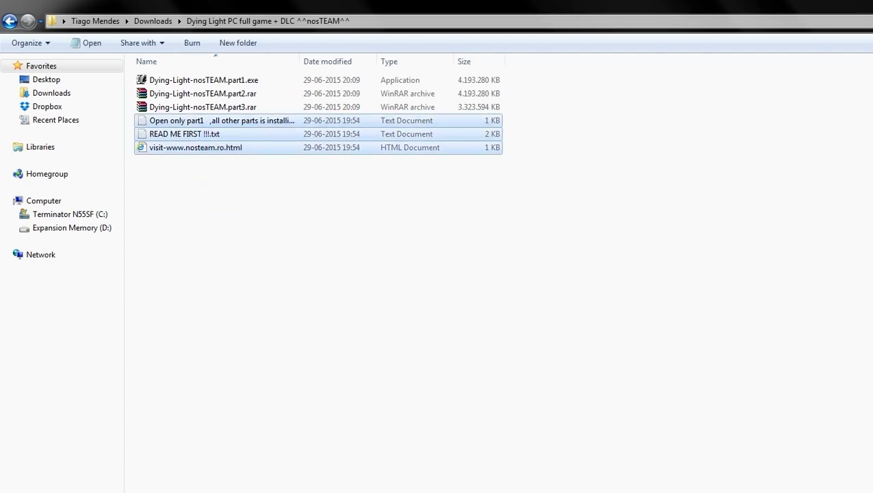
key("Delete")
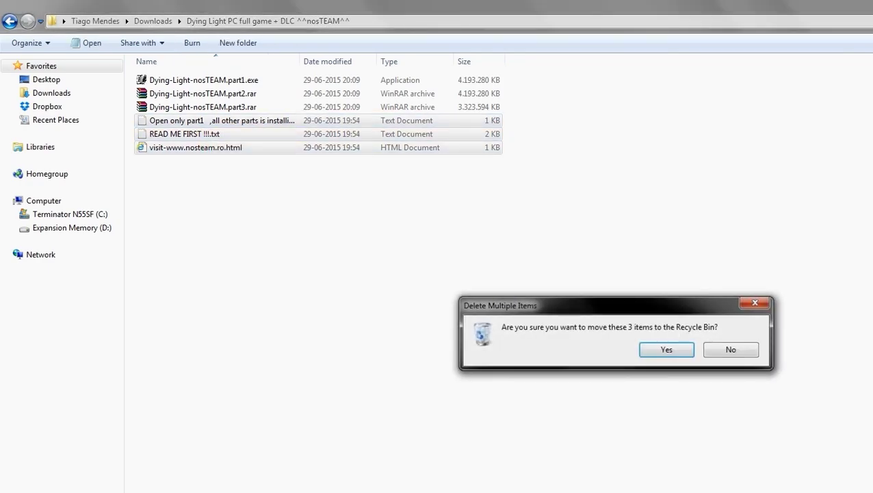
key("Return")
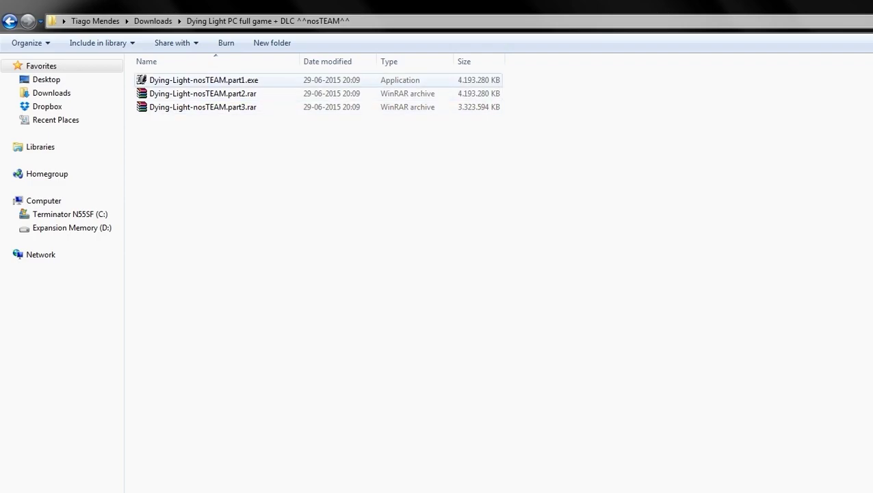
- Run Dying-Light-nosTEAM.part1.exe and start installing the game with C:\Program Files (x86) as the destination folder
double_click(204, 80)
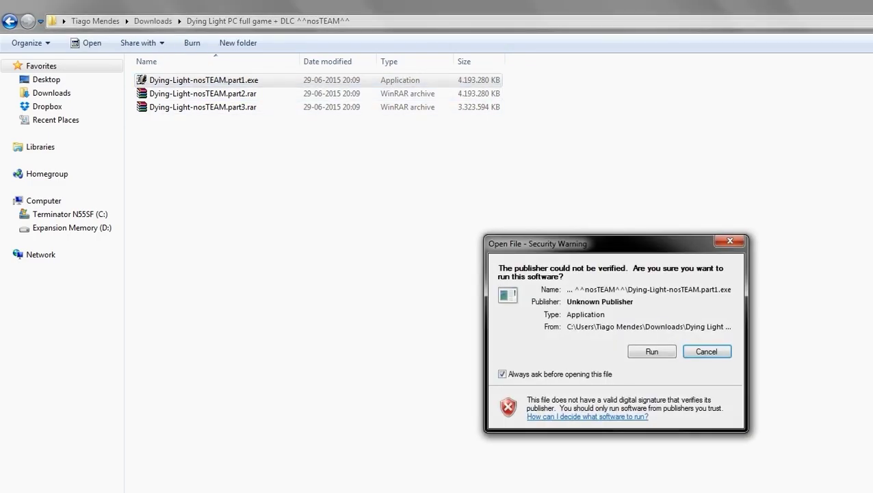
key("Return")
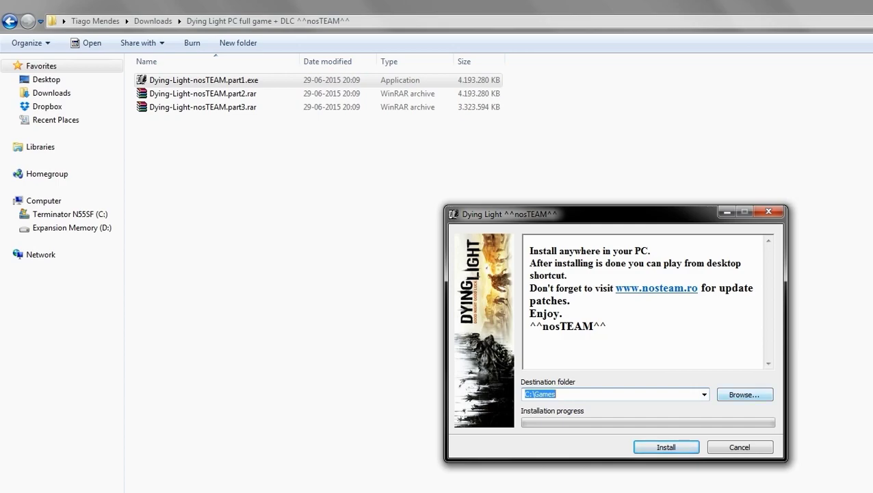
left_click(744, 394)
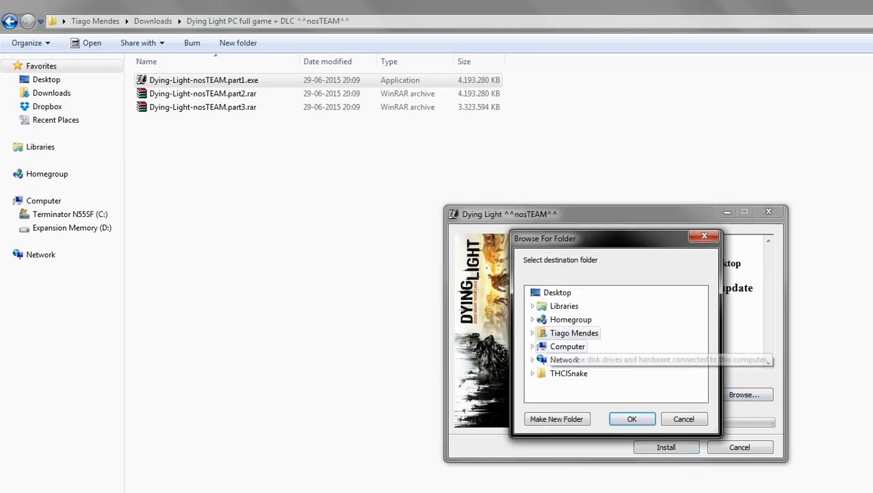
left_click(568, 346)
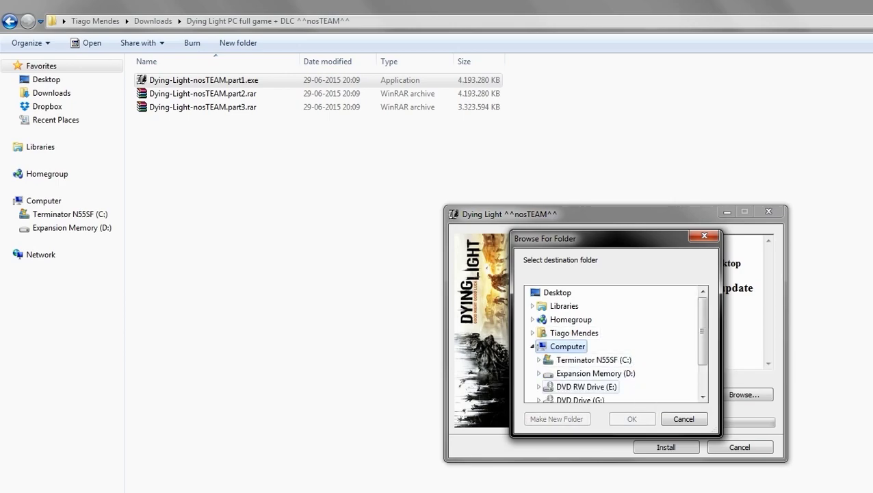
left_click(604, 361)
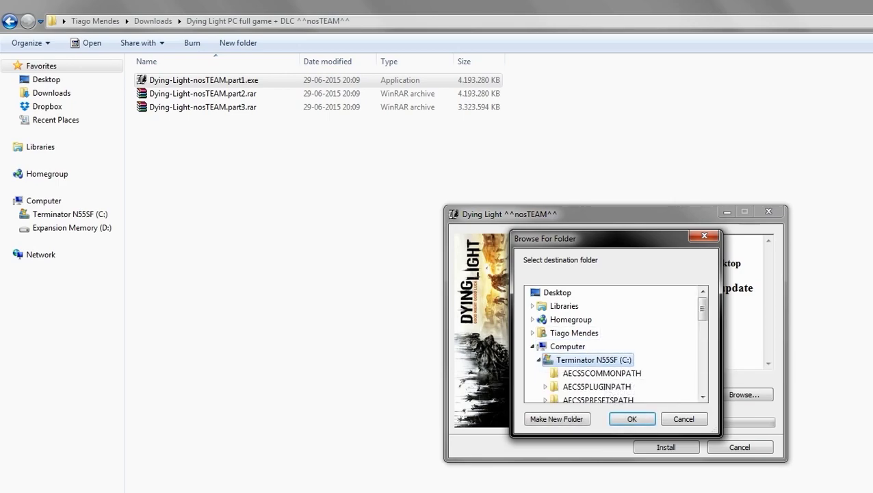
scroll(702, 314, "down", 5)
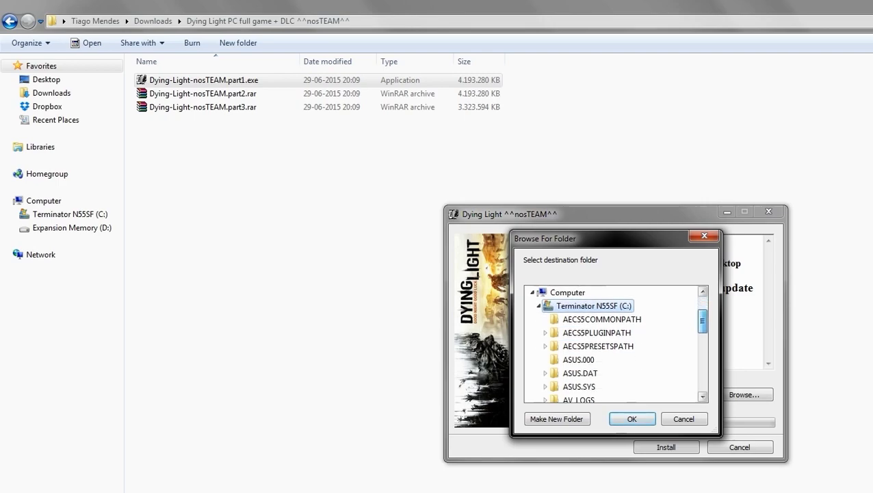
left_click_drag(702, 344, 702, 353)
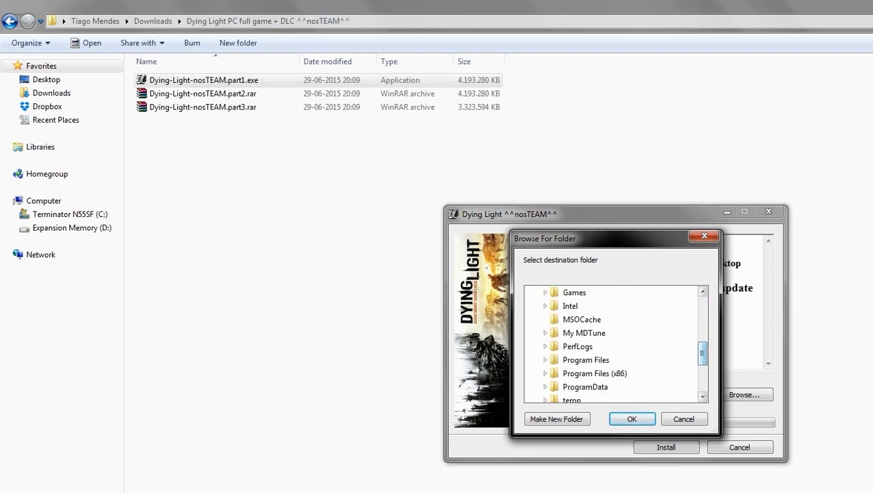
left_click(594, 373)
left_click(632, 418)
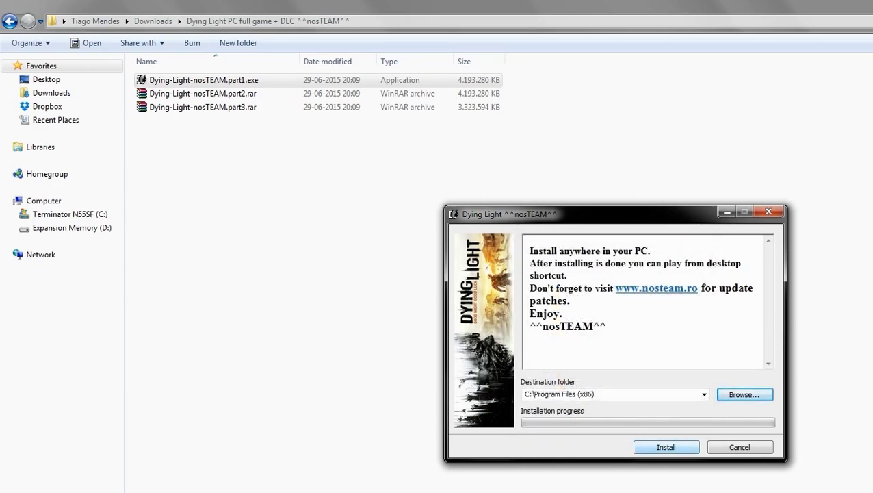
left_click(666, 447)
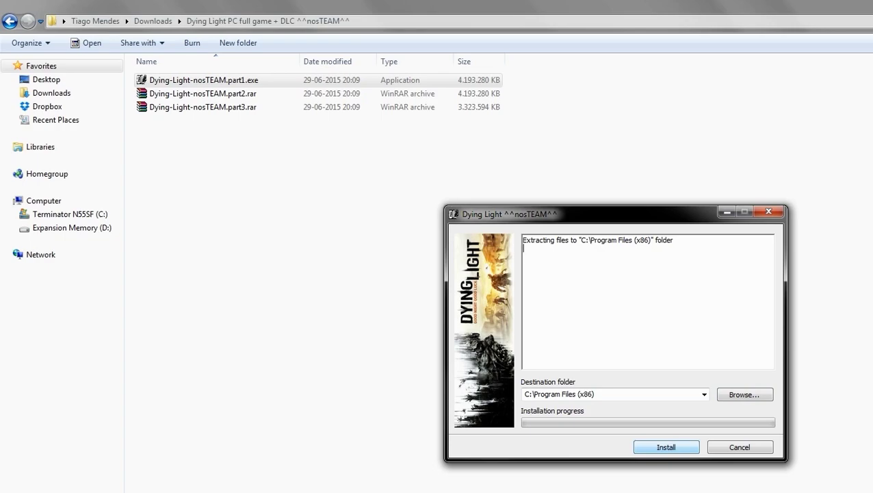
- Open C:\Program Files (x86) in a new, maximized file explorer window
key("super")
key("super")
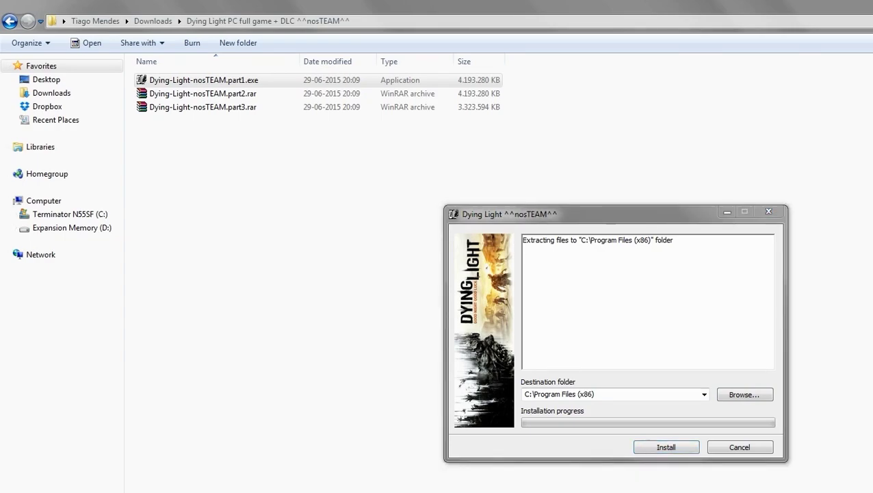
key("super+e")
double_click(411, 301)
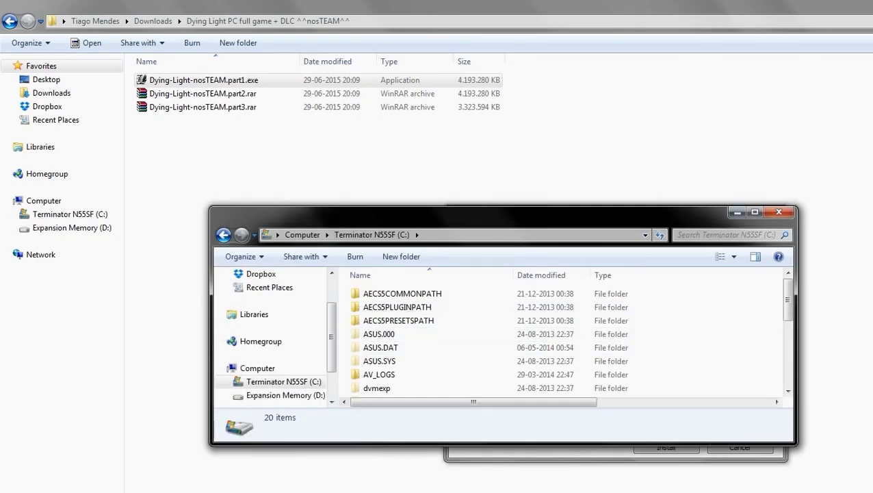
left_click(753, 212)
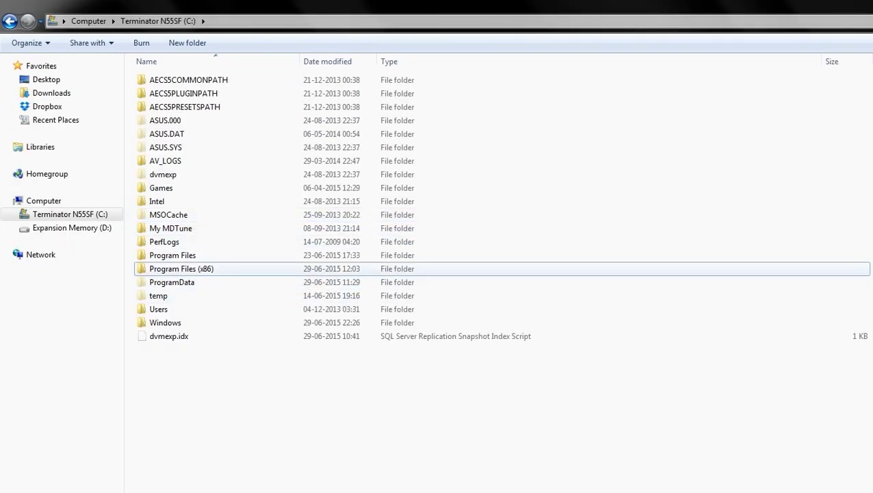
double_click(182, 269)
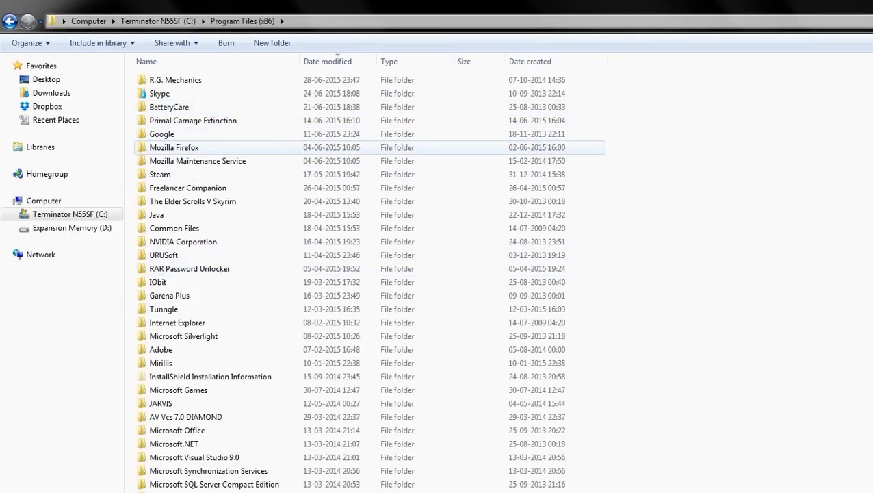
- Look for the Dying Light folder in Program Files (x86), checking inside R.G. Mechanics and among the folders starting with D
double_click(175, 80)
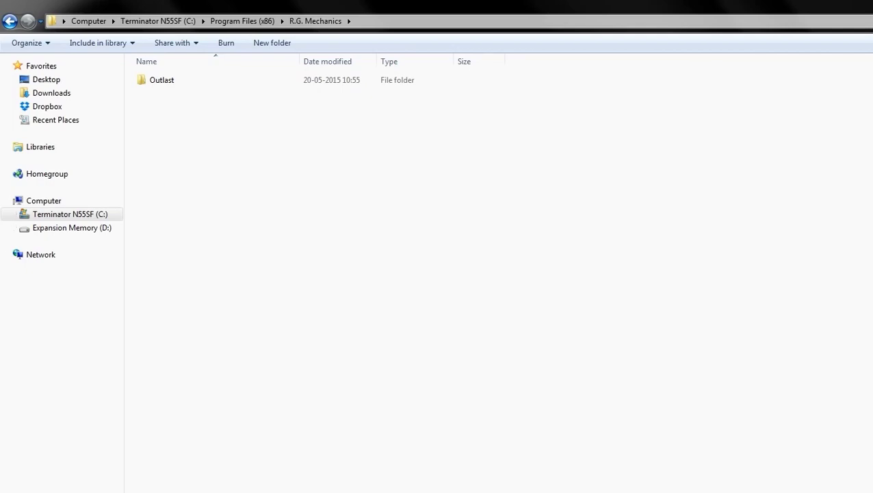
left_click(9, 21)
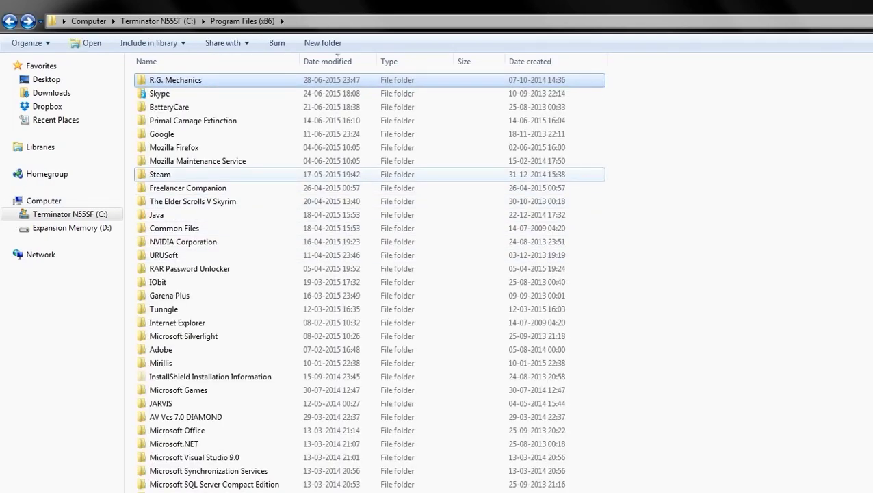
left_click(160, 175)
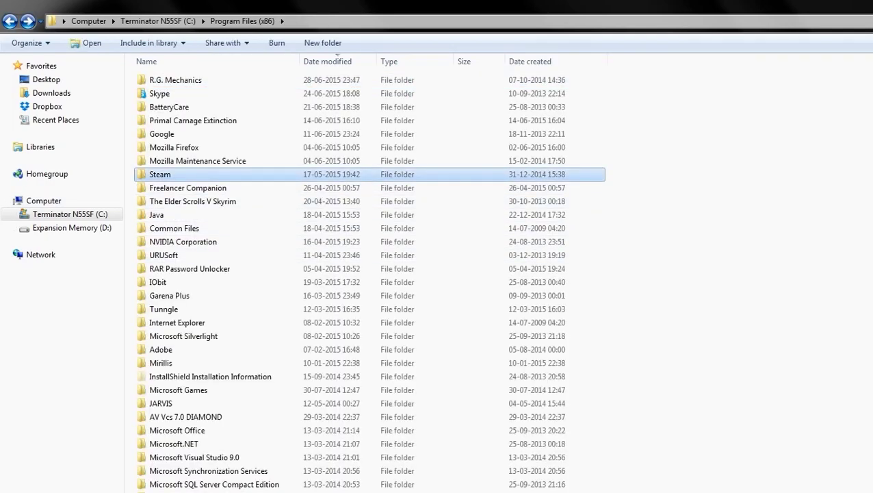
key("d")
key("d")
key("d")
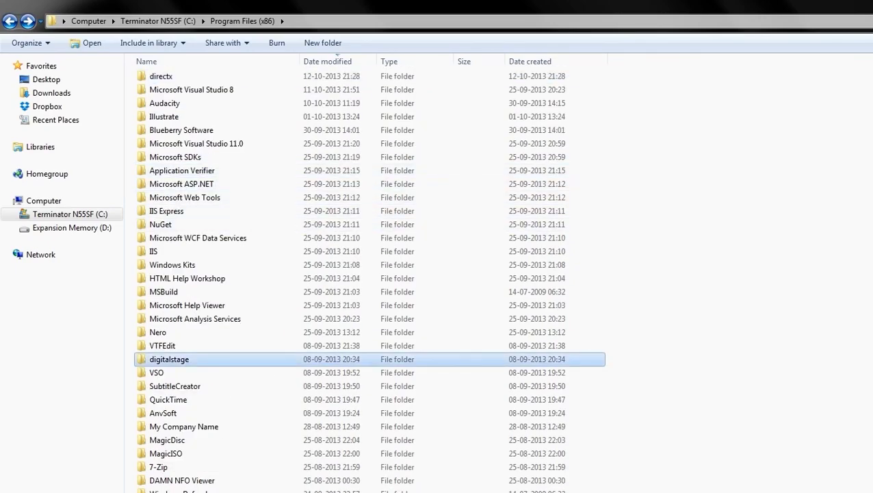
key("d")
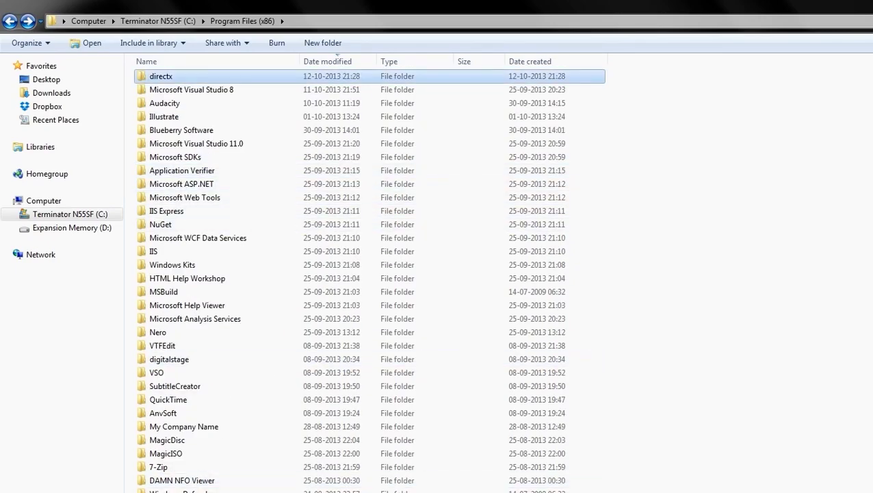
scroll(274, 333, "down", 2)
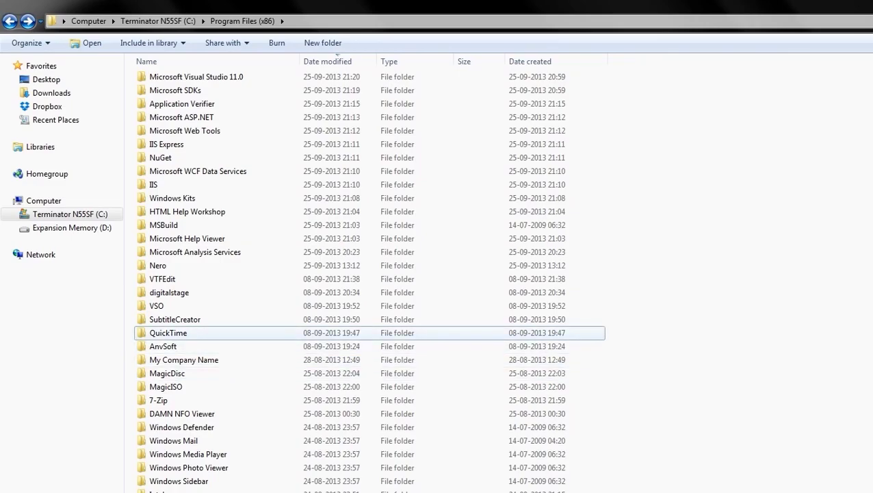
left_click(205, 332)
key("Home")
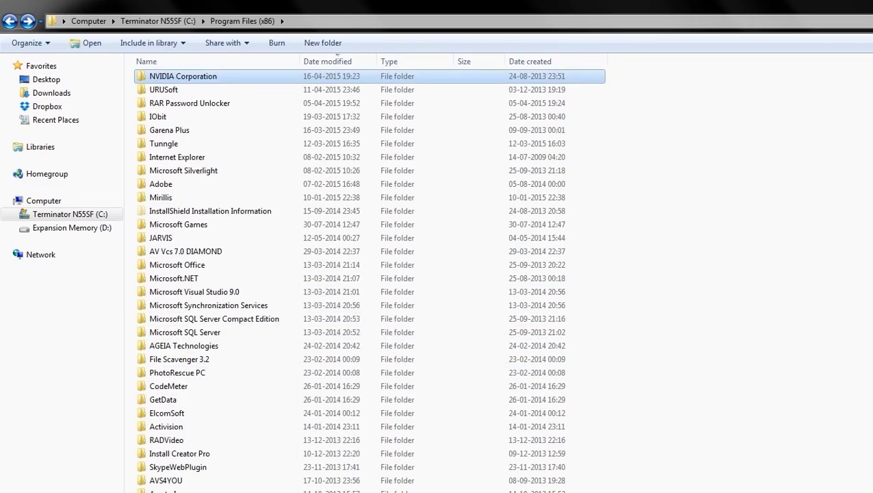
key("e")
key("Home")
type("nu")
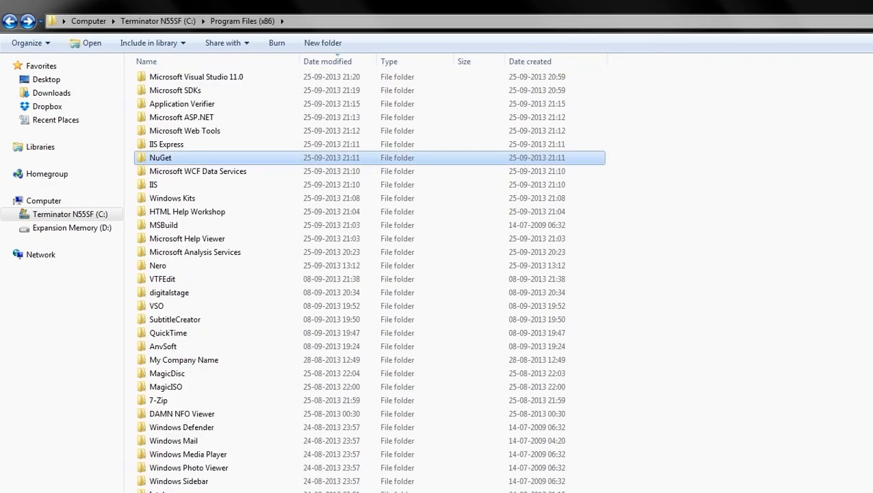
scroll(368, 279, "up", 15)
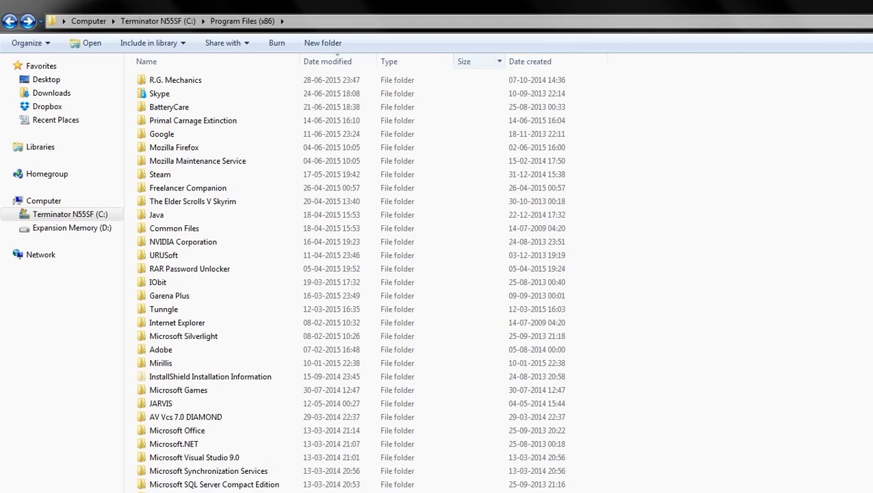
- Sort the Program Files (x86) folders by date created, newest first, and return to the window with the downloaded Dying Light files
left_click(540, 60)
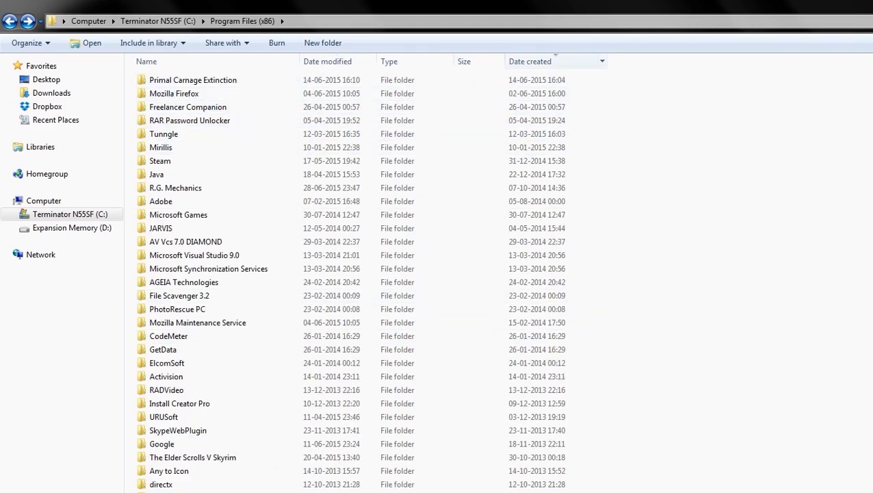
left_click(547, 61)
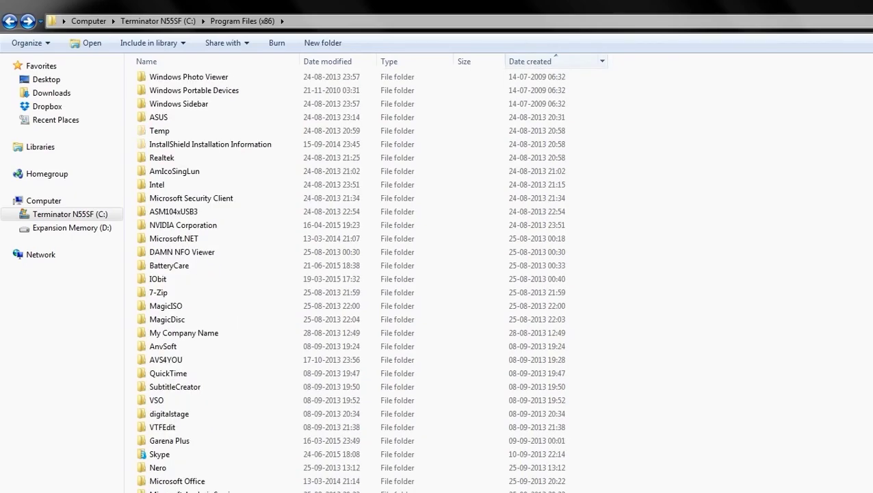
scroll(540, 96, "up", 3)
left_click(540, 61)
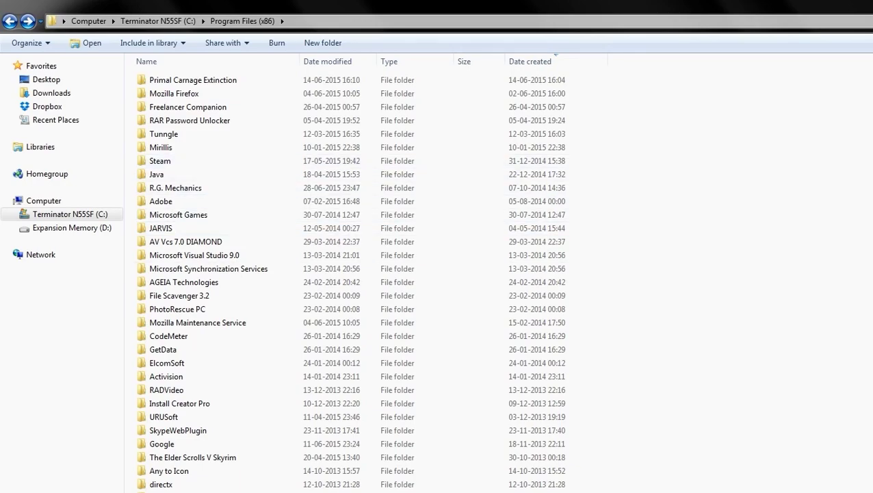
key("alt+Tab")
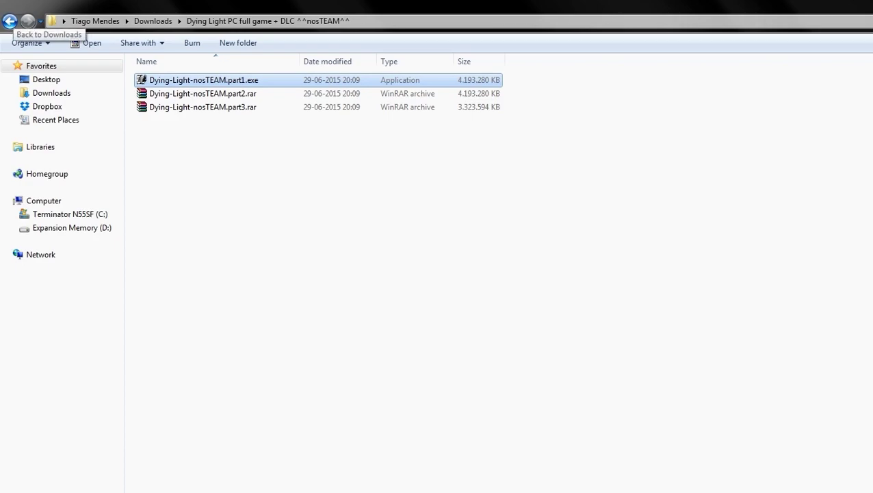
- Return to the Downloads folder and mount rld-dltbh.iso on the virtual DVD drive with MagicISO
left_click(9, 20)
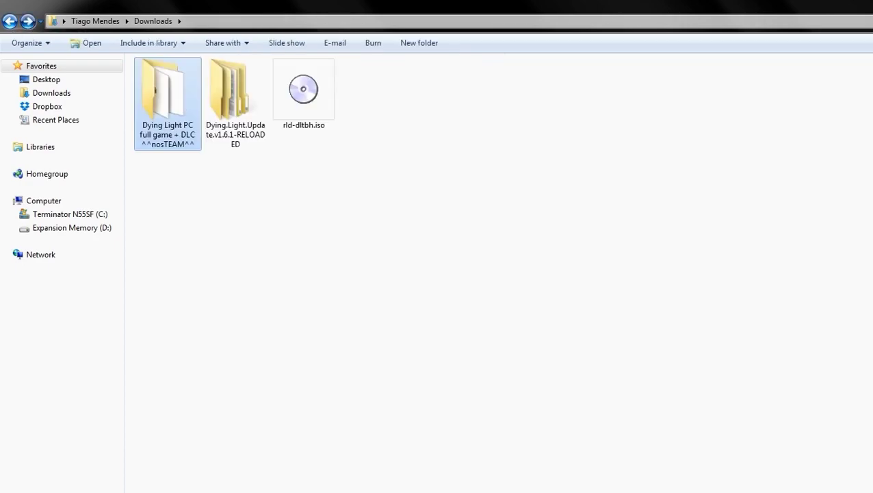
left_click(411, 240)
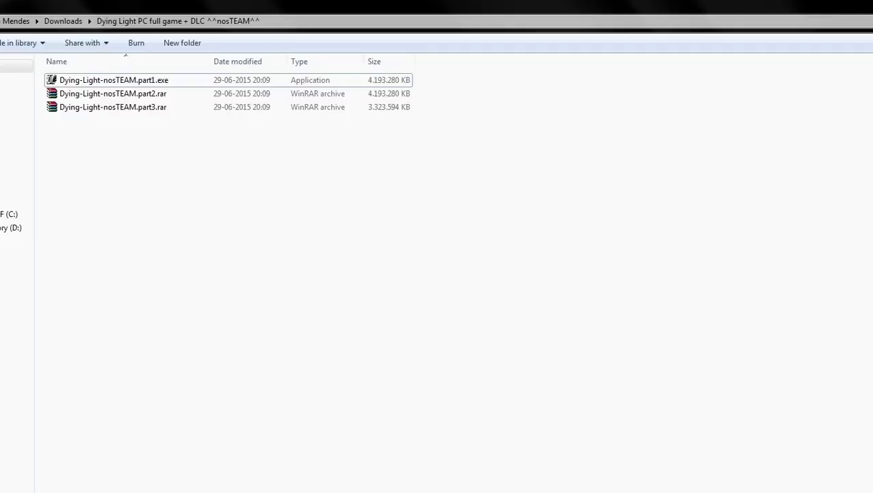
key("alt+Left")
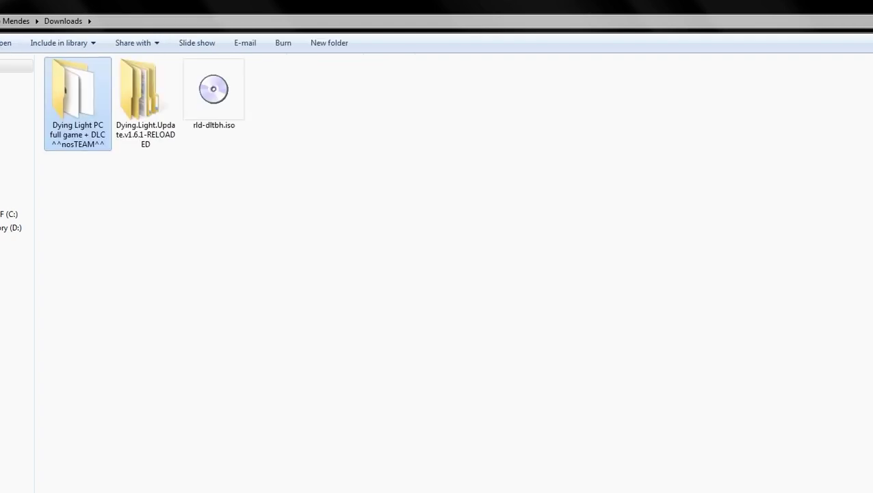
left_click(213, 94)
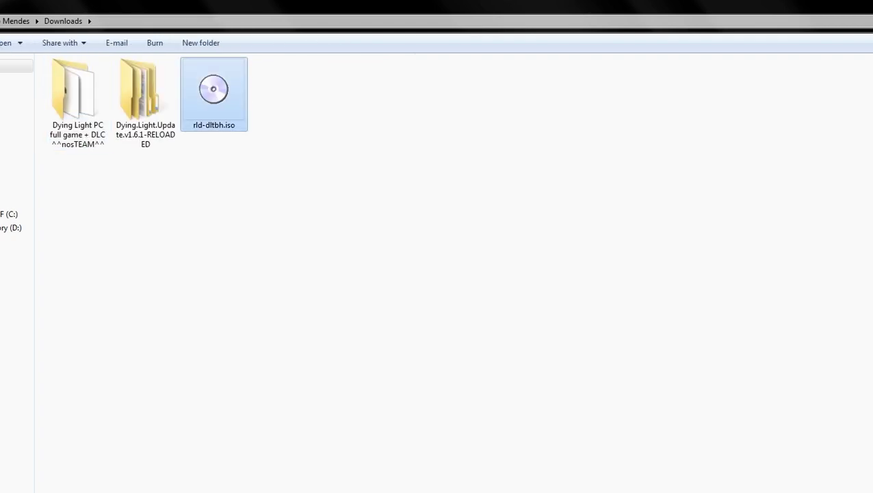
right_click(223, 99)
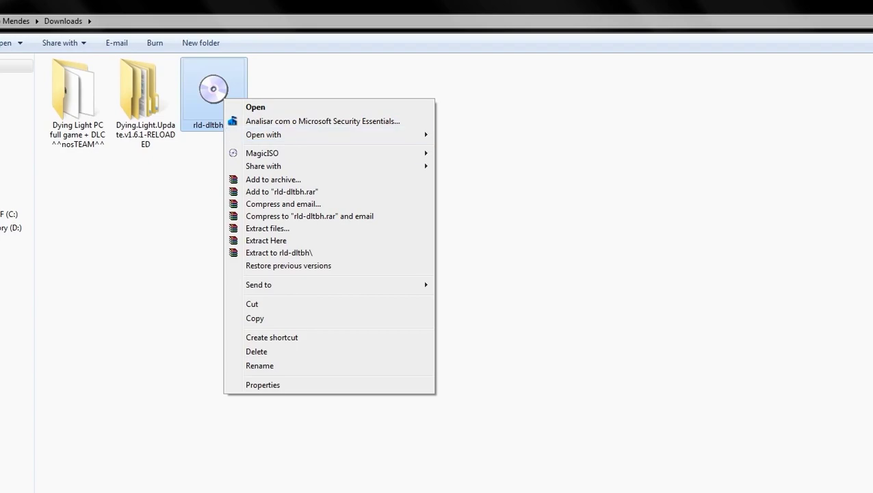
left_click(725, 152)
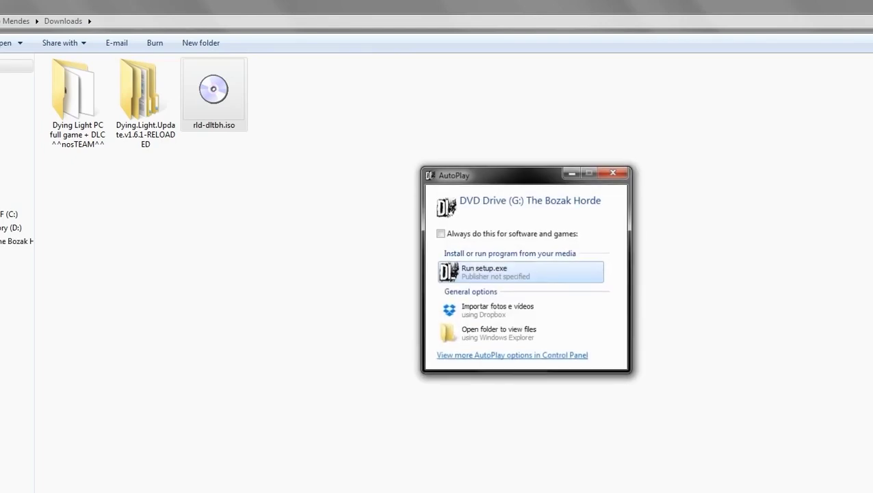
- Run setup.exe from the mounted disc and install The Bozak Horde into C:\Program Files (x86)\Dying Light with desktop and start menu icons
left_click(519, 273)
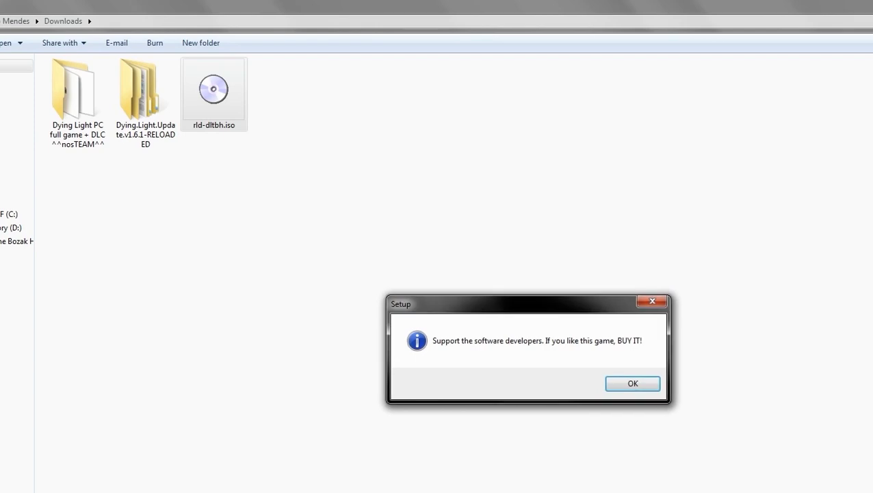
left_click(633, 383)
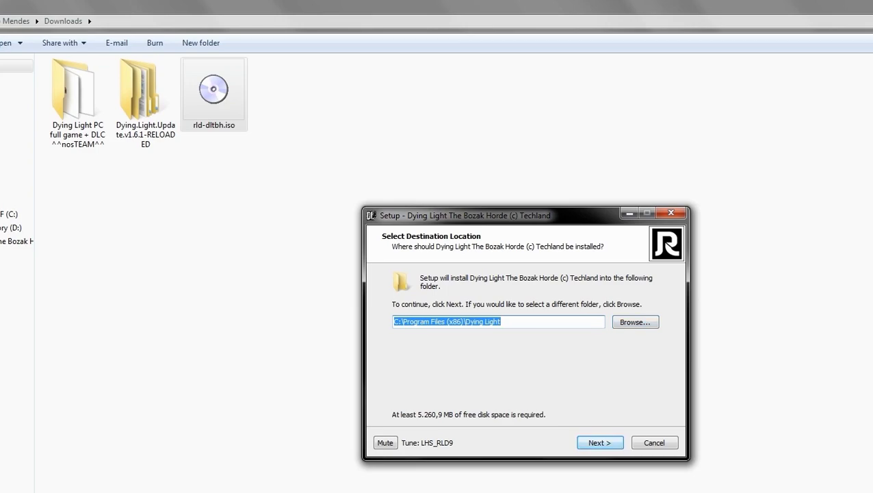
key("Return")
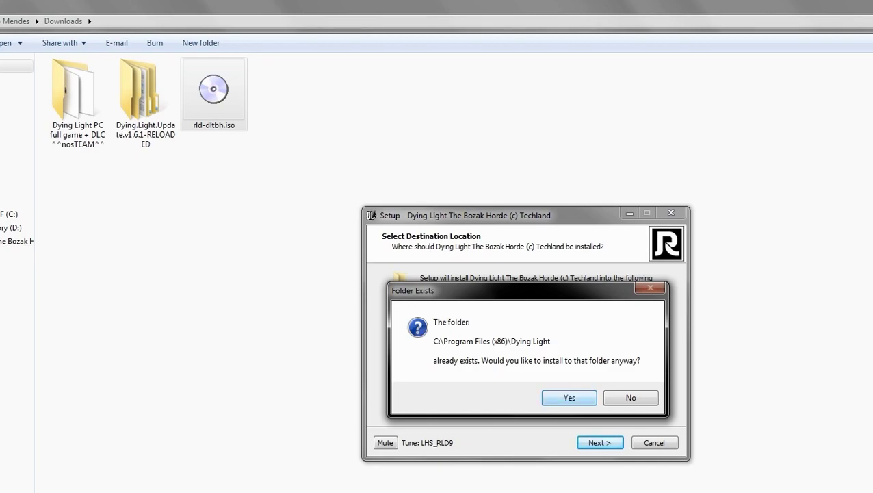
key("Return")
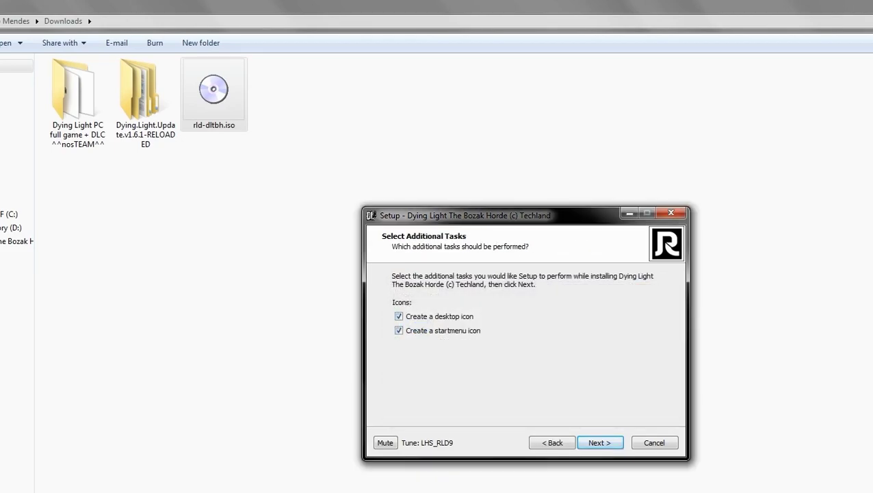
key("Return")
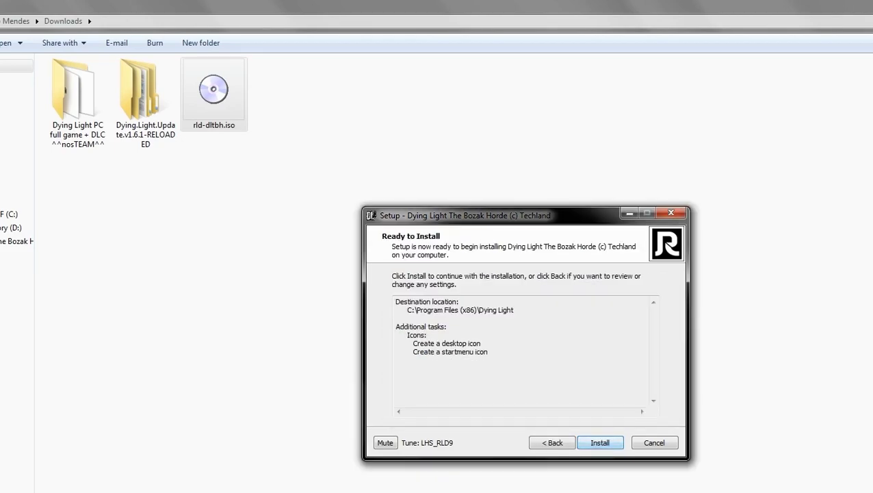
key("Return")
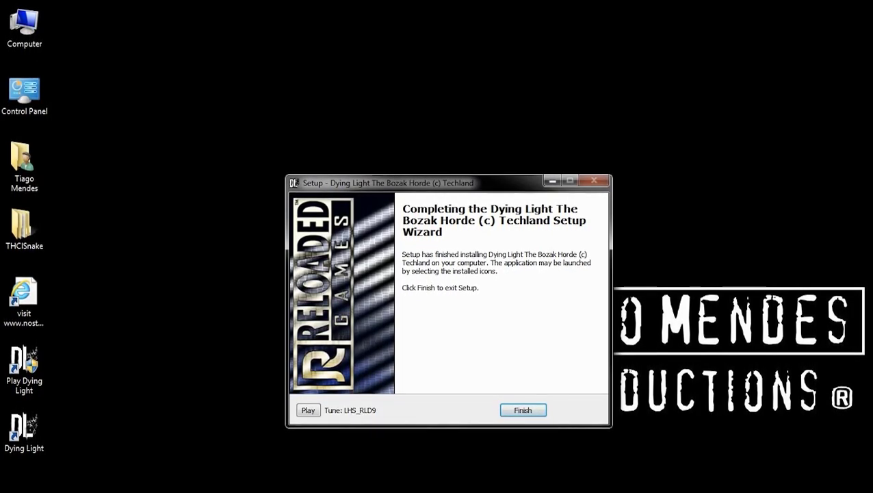
key("Return")
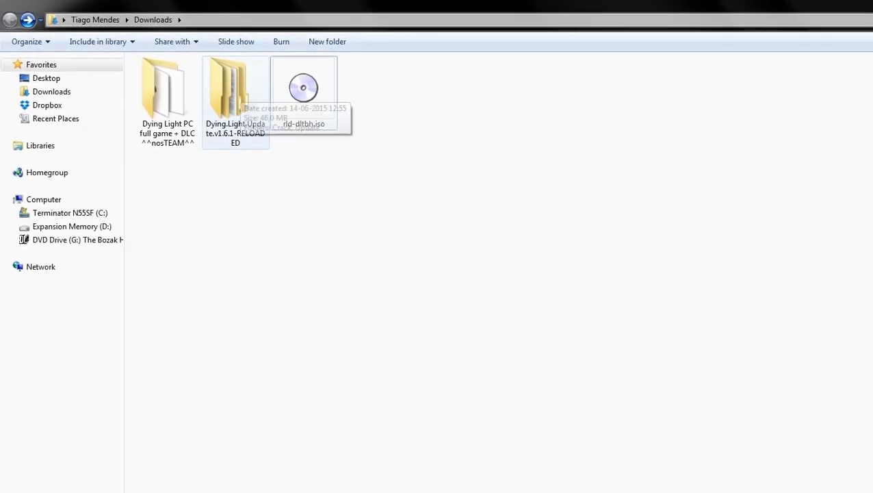
- Run setup.exe from the Update folder of Dying.Light.Update.v1.6.1-RELOADED and install the update into C:\Program Files (x86)\Dying Light
double_click(238, 92)
double_click(226, 90)
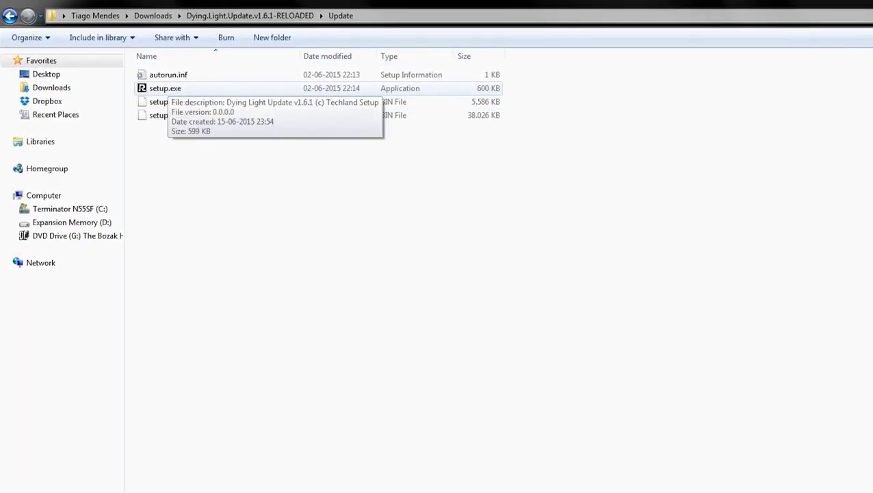
double_click(170, 89)
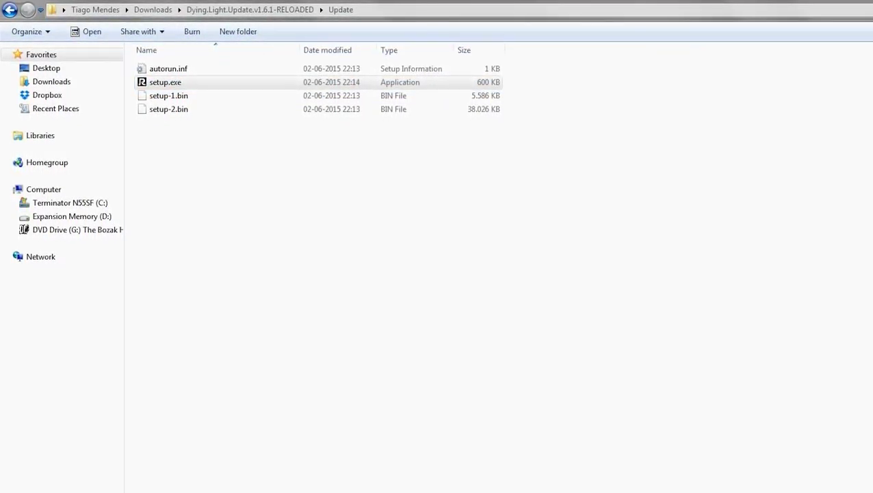
key("Return")
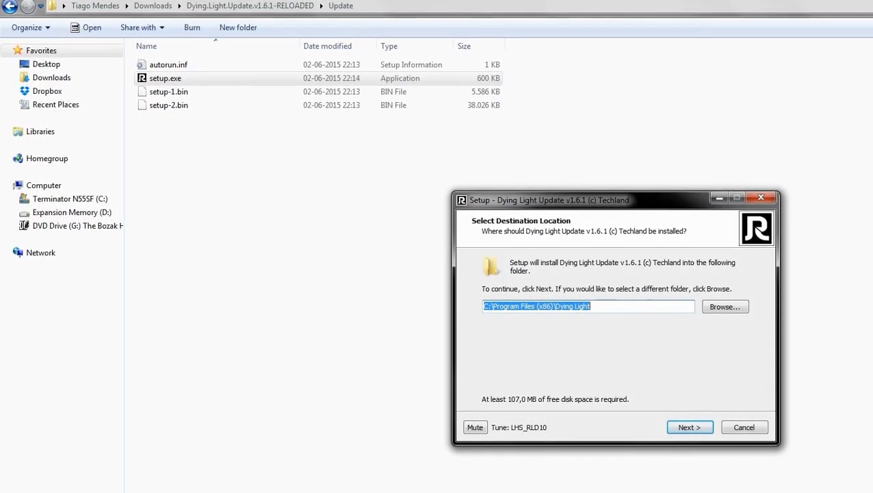
key("Return")
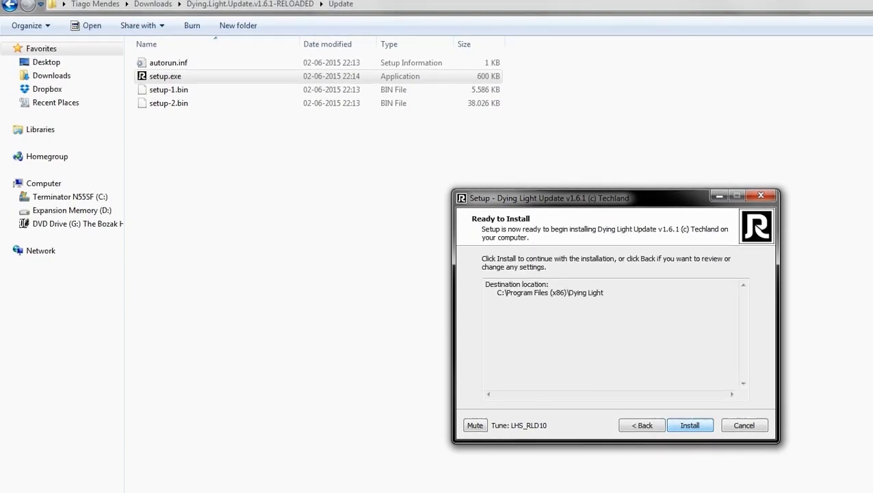
key("Return")
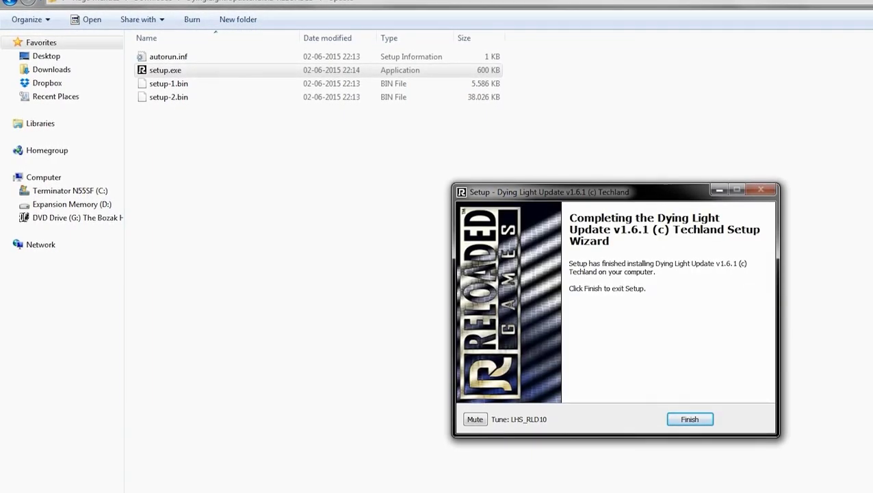
key("Return")
- Copy DyingLightGame.exe, steam_api.ini and steam_api64.dll from the Crack folder of the v1.6.1 update
left_click(547, 301)
left_click(9, 3)
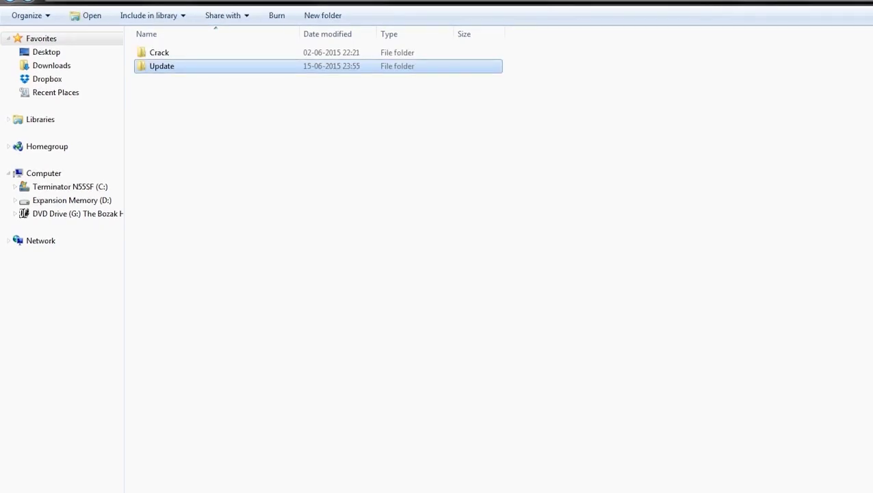
double_click(245, 53)
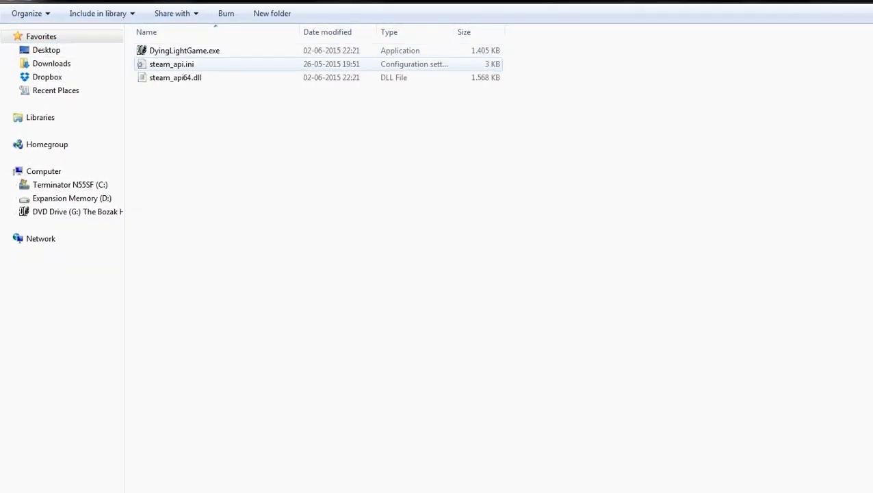
left_click_drag(266, 246, 126, 40)
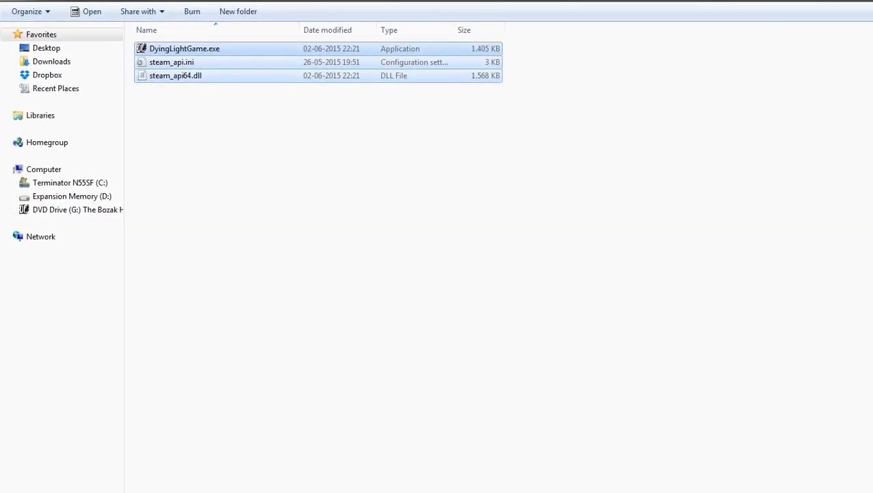
right_click(156, 45)
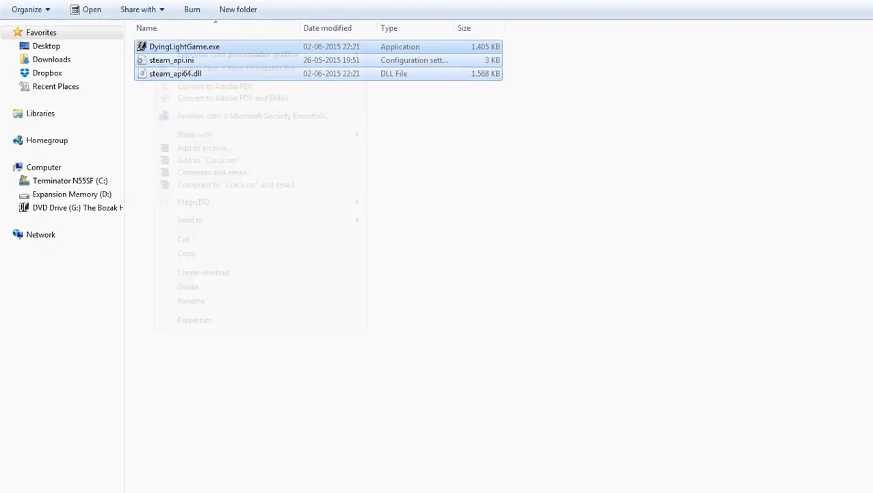
left_click(186, 251)
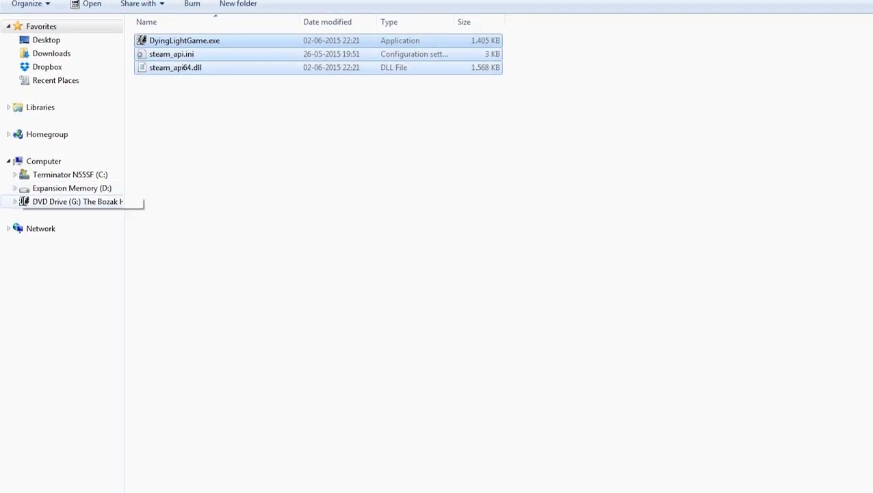
- Paste the copied files into C:\Program Files (x86)\Dying Light, replacing the existing ones and granting administrator permission
left_click(70, 174)
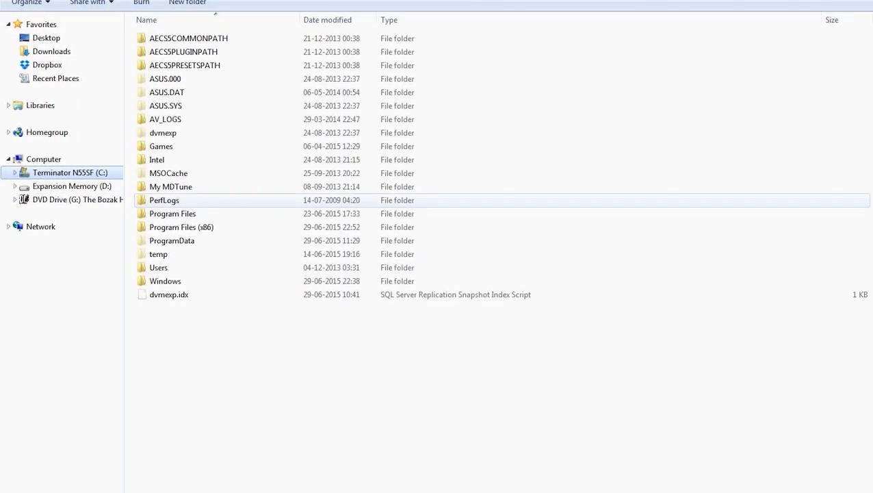
double_click(181, 227)
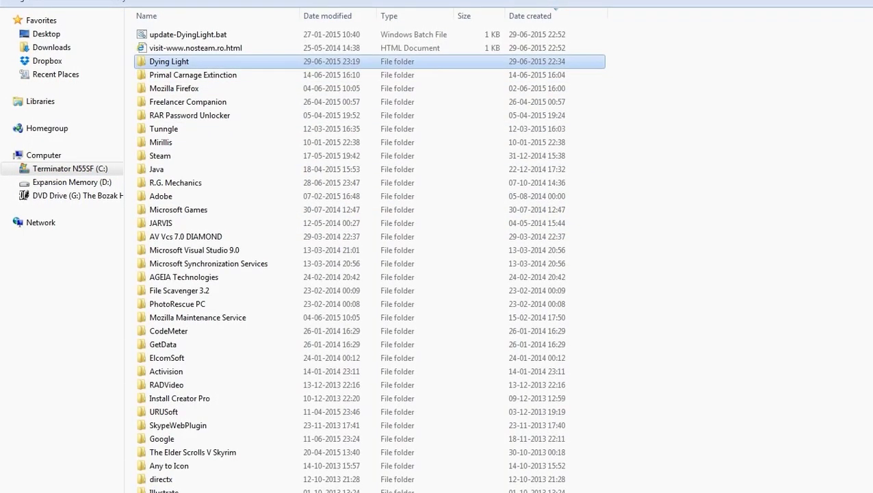
double_click(169, 62)
right_click(743, 273)
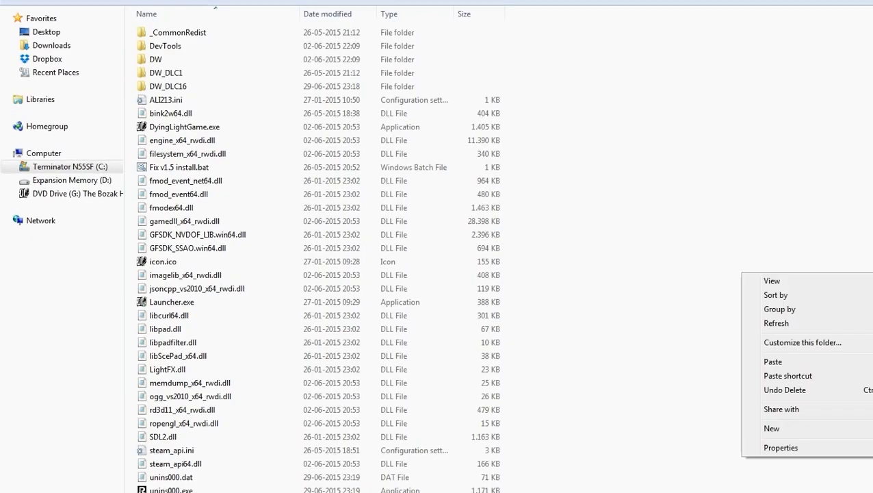
left_click(773, 361)
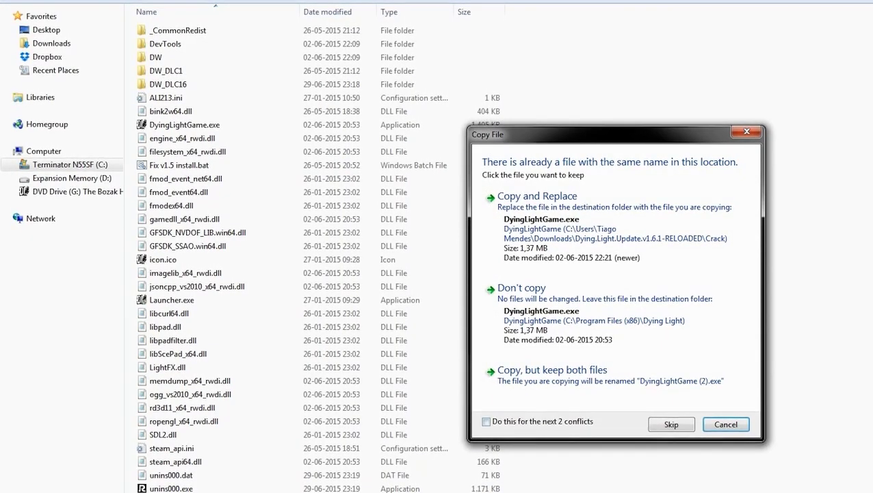
left_click(648, 233)
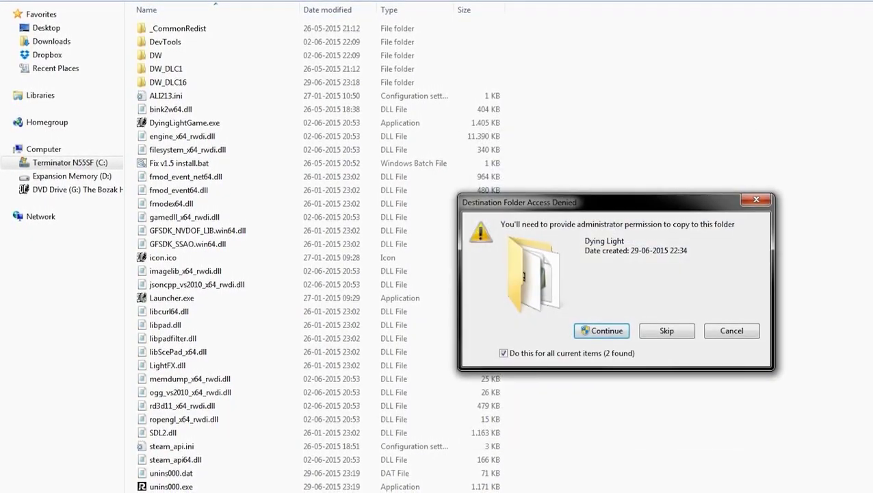
left_click(602, 329)
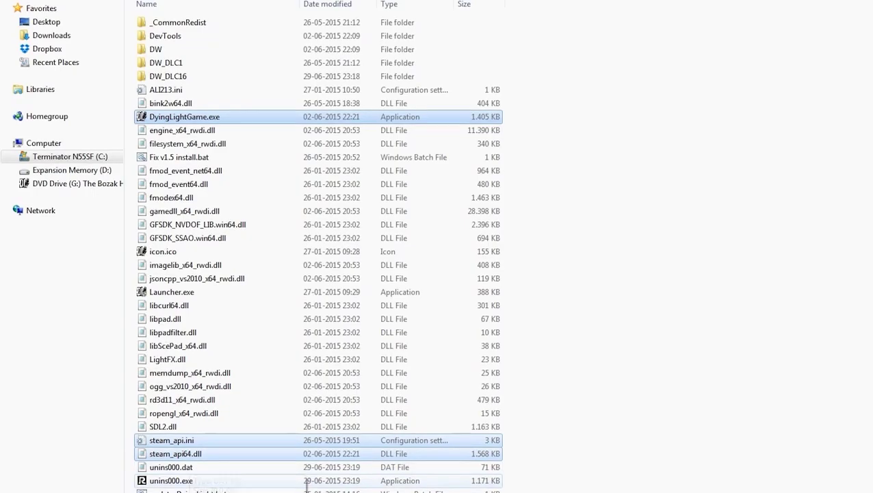
- Open steam_api.ini from the Dying Light folder in Notepad and save a copy to the desktop
key("Return")
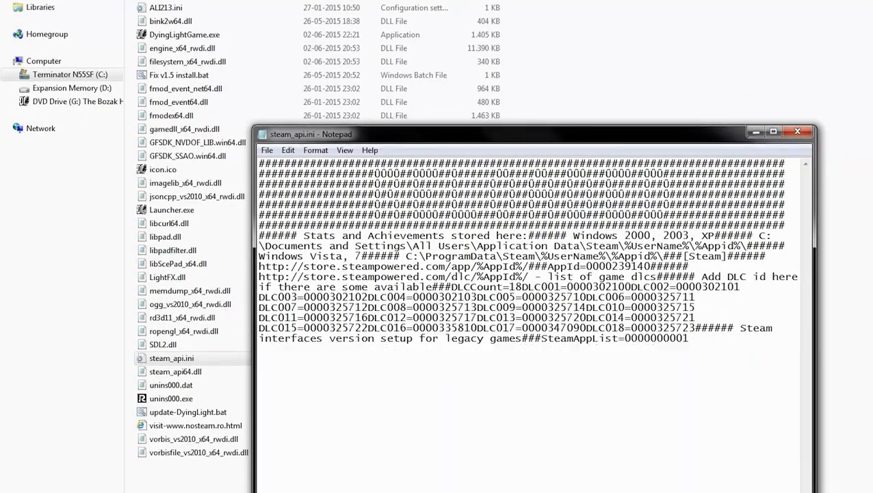
key("ctrl+s")
left_click(308, 244)
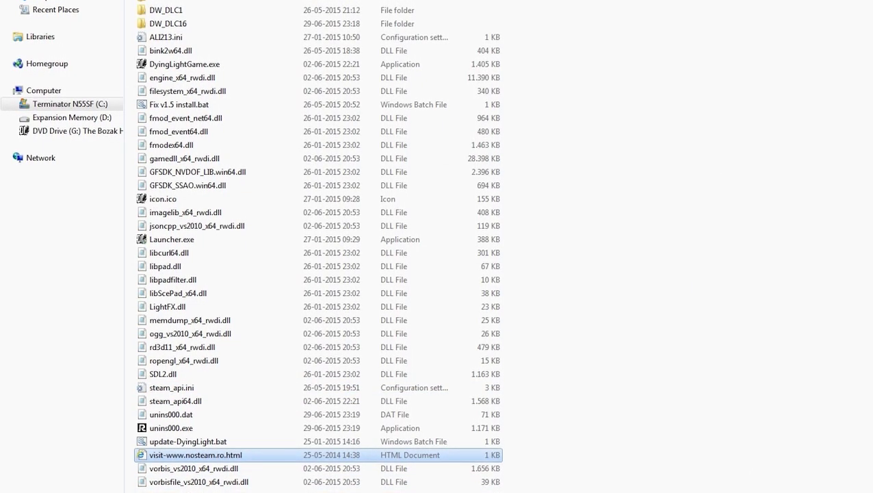
key("Delete")
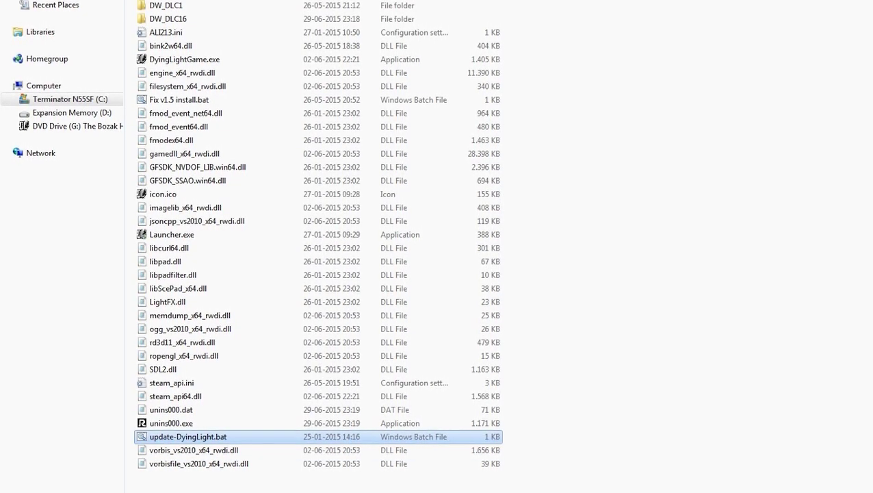
key("Delete")
key("Return")
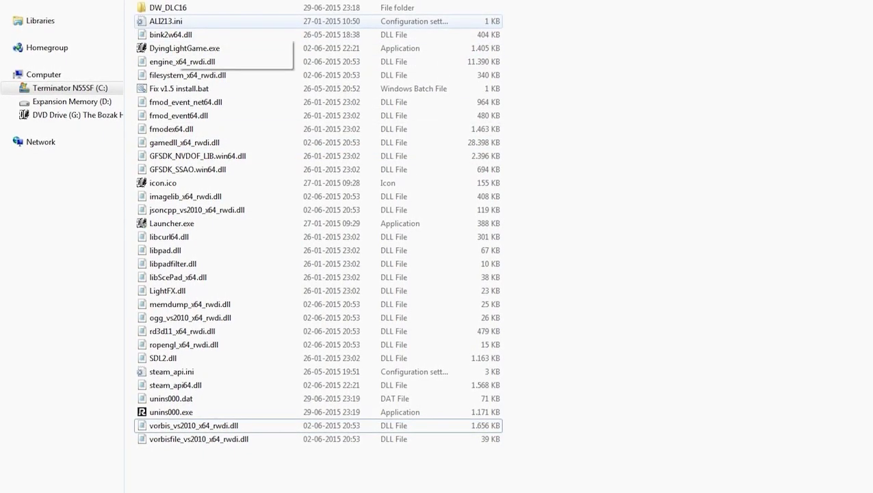
- Examine the settings and DLC entries in ALI213.ini and close the file
double_click(166, 21)
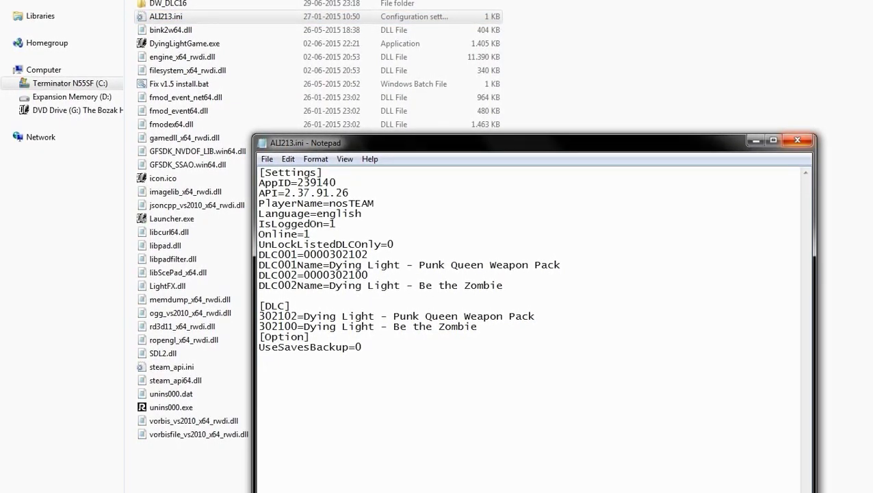
left_click(797, 140)
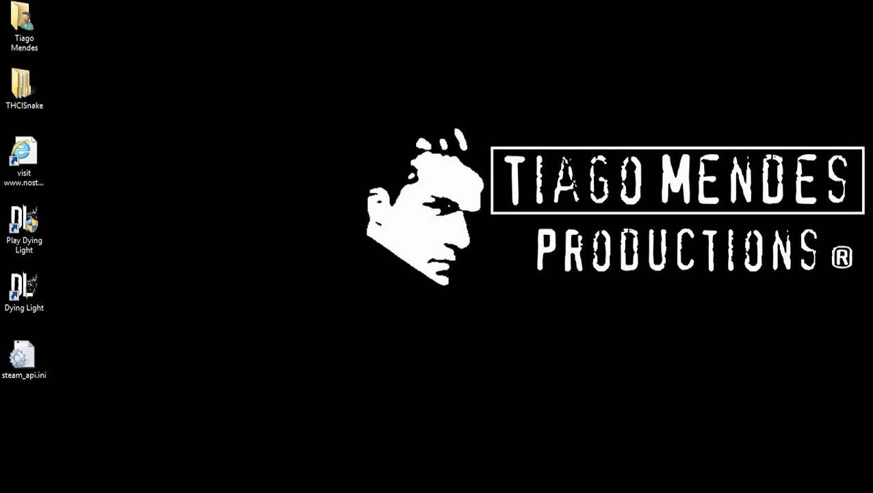
- Move steam_api.ini from the desktop into the Dying Light folder, replacing the existing file and granting administrator permission
left_click(24, 356)
right_click(41, 368)
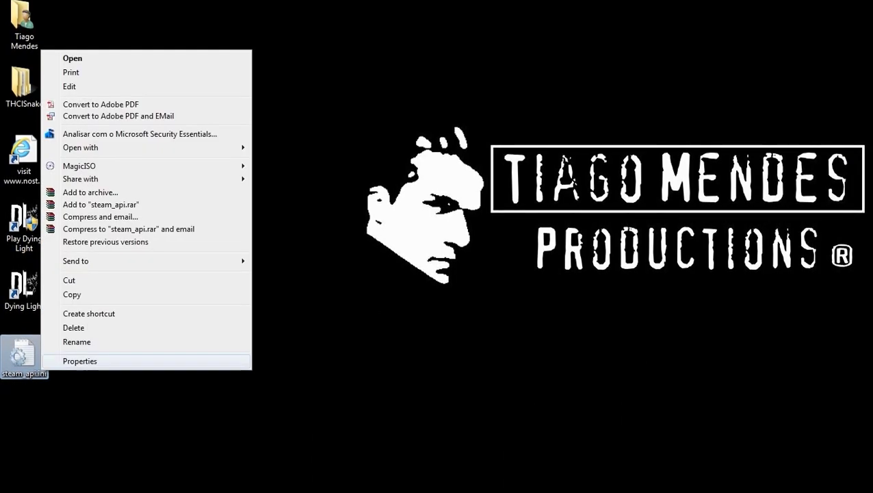
left_click(72, 293)
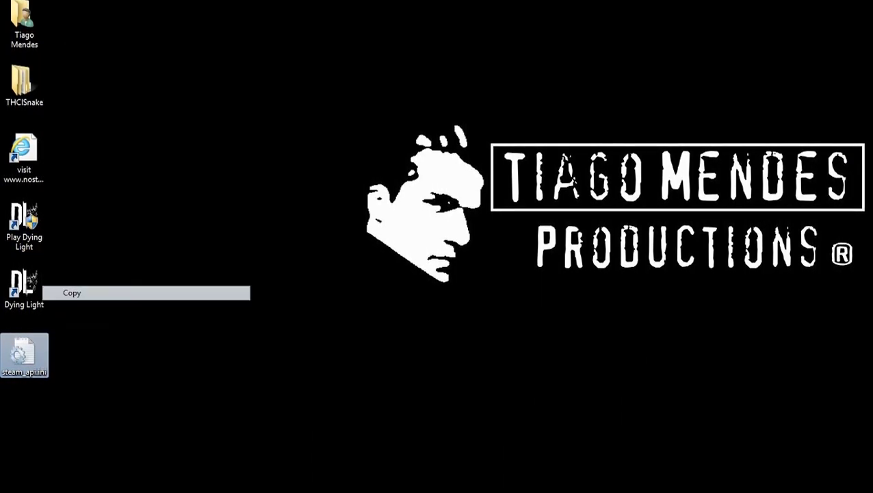
right_click(28, 347)
left_click(68, 256)
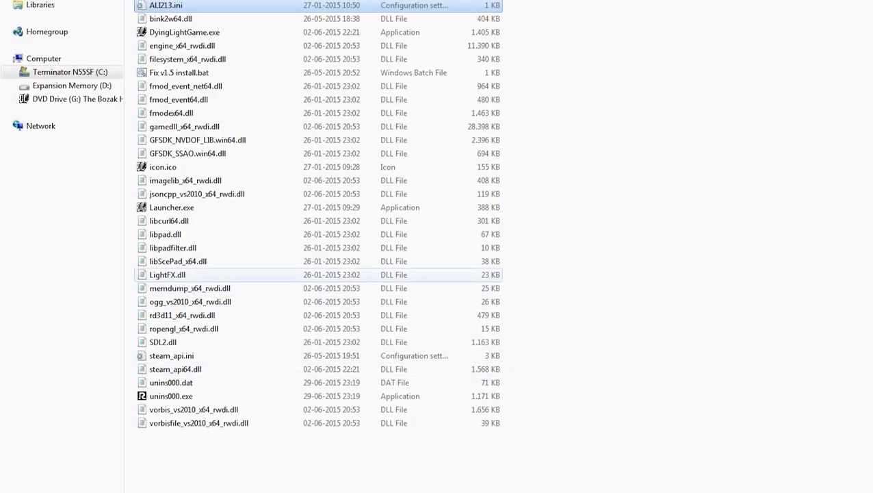
right_click(713, 226)
left_click(742, 313)
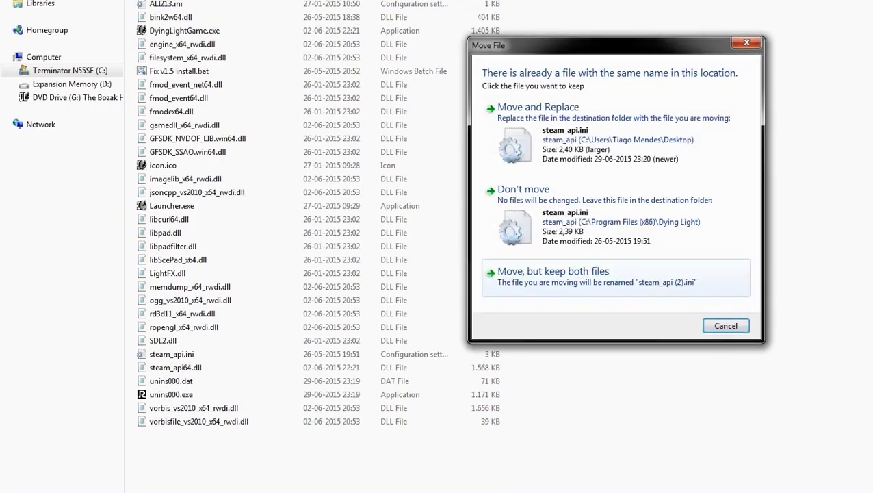
left_click(521, 107)
key("Return")
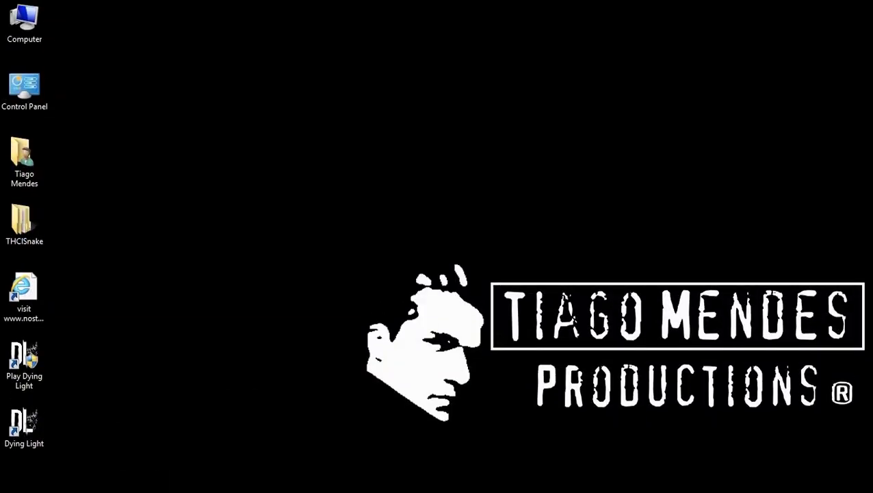
- Copy the THClSnake folder from the desktop
double_click(24, 224)
right_click(31, 217)
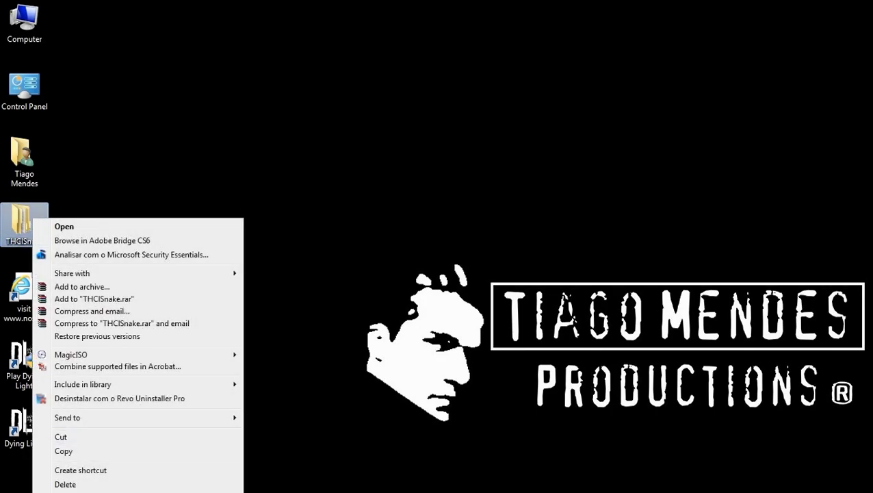
left_click(69, 449)
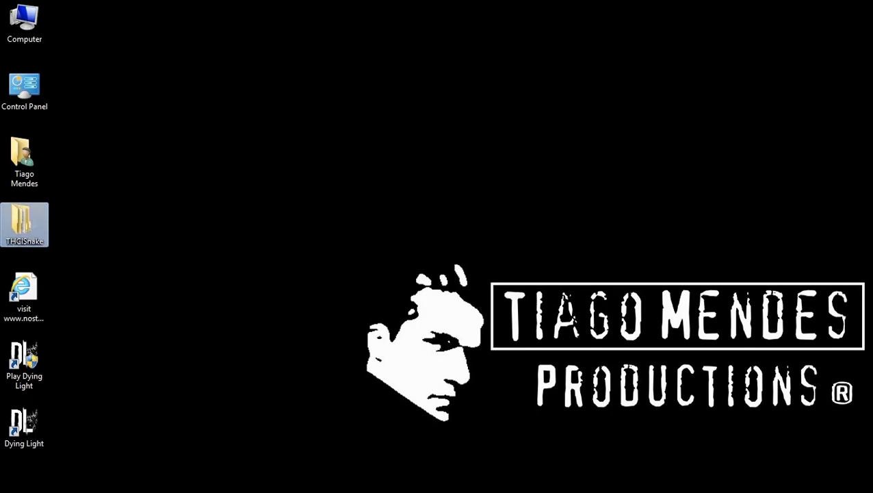
- Look for a Steam folder in the user profile's AppData\Roaming folder on drive C, and return to the desktop
double_click(25, 22)
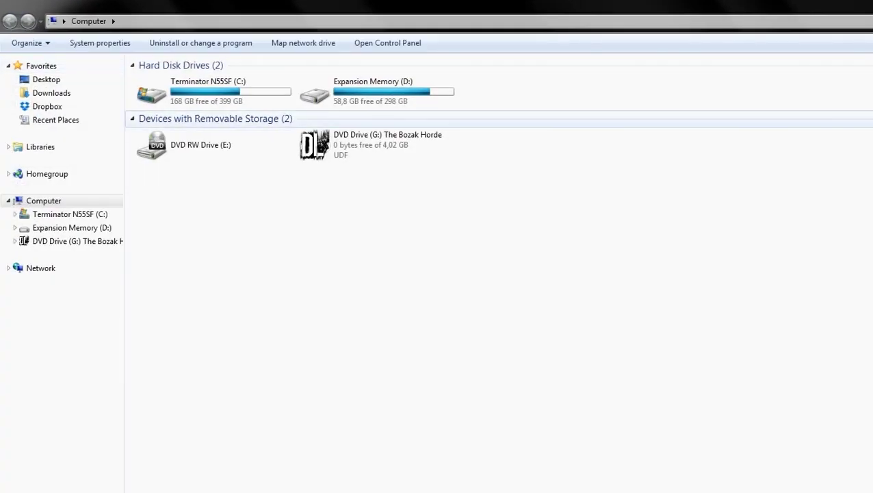
double_click(213, 92)
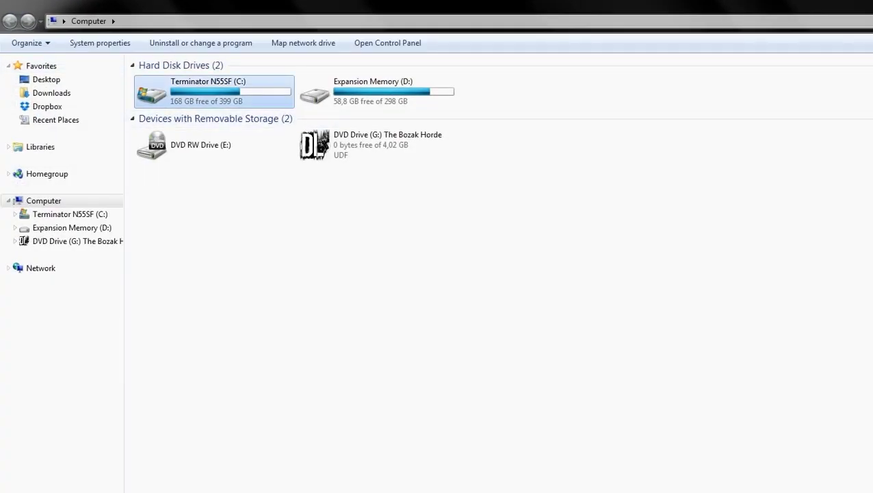
double_click(212, 91)
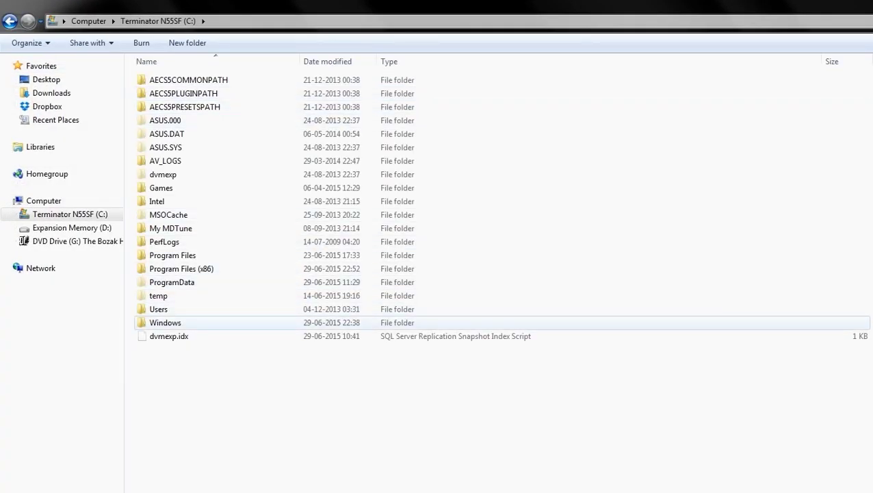
double_click(158, 308)
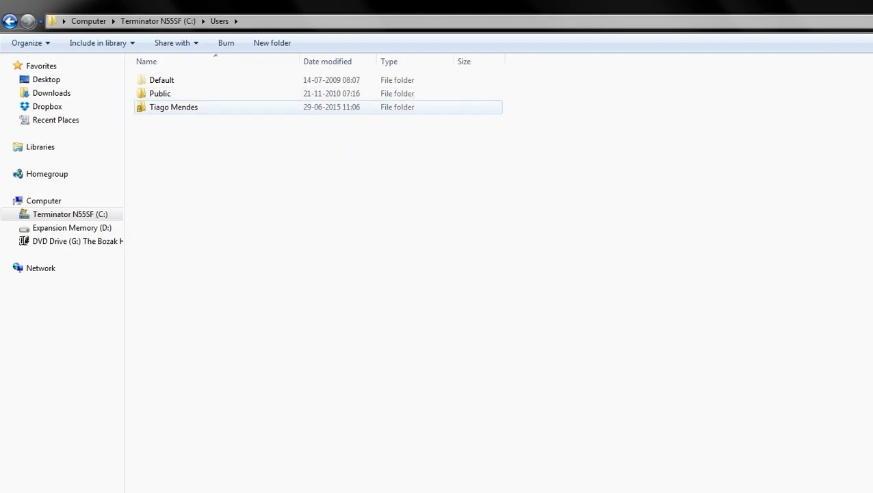
double_click(173, 107)
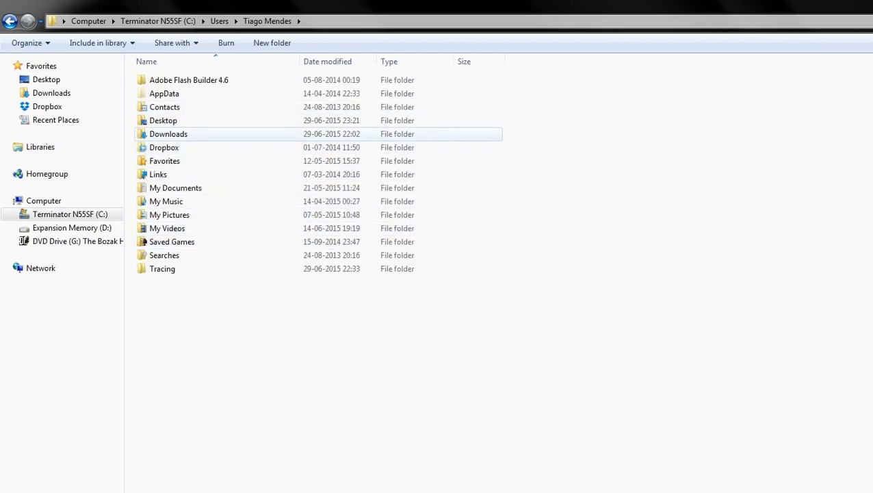
double_click(165, 93)
double_click(164, 106)
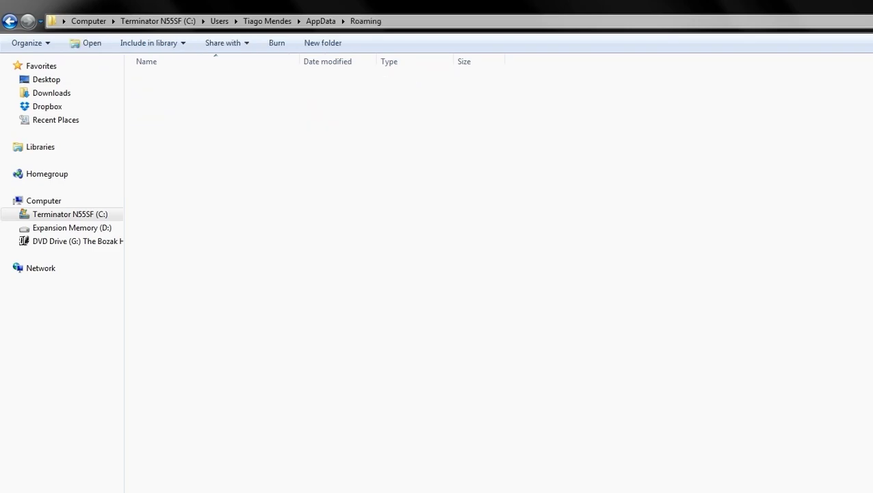
left_click(166, 134)
key("s")
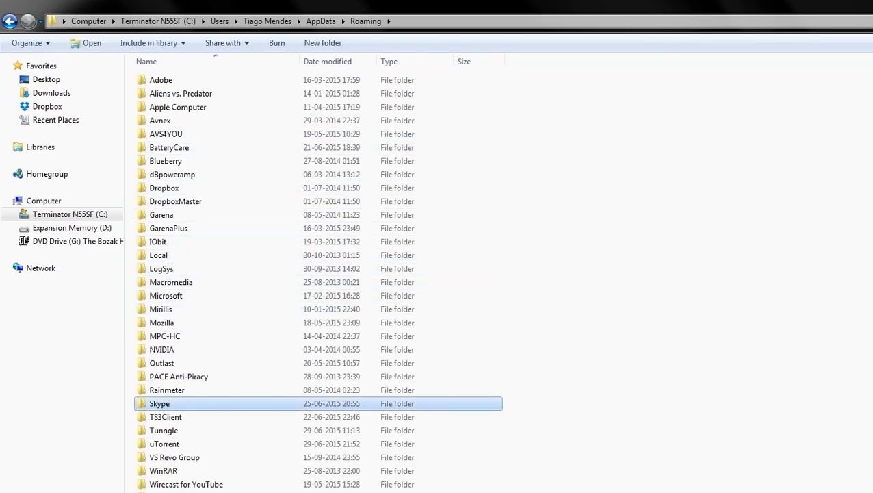
key("super+d")
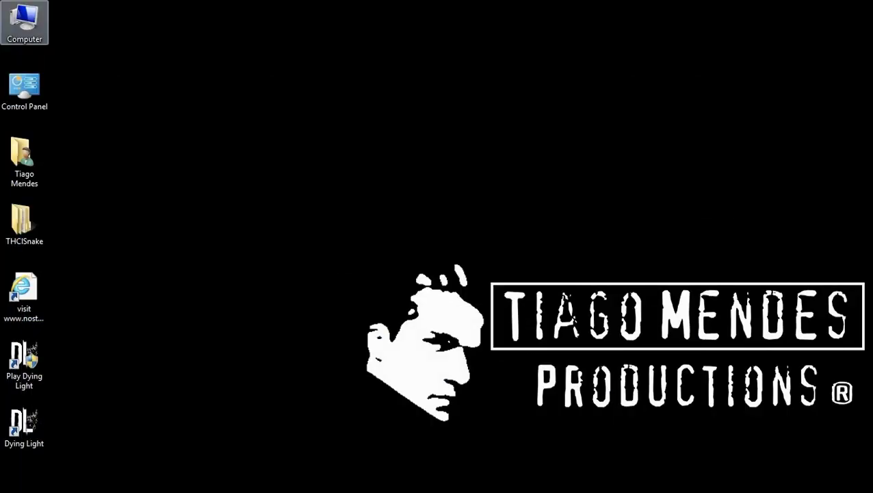
- Look for a Steam folder in C:\ProgramData
double_click(24, 22)
double_click(212, 91)
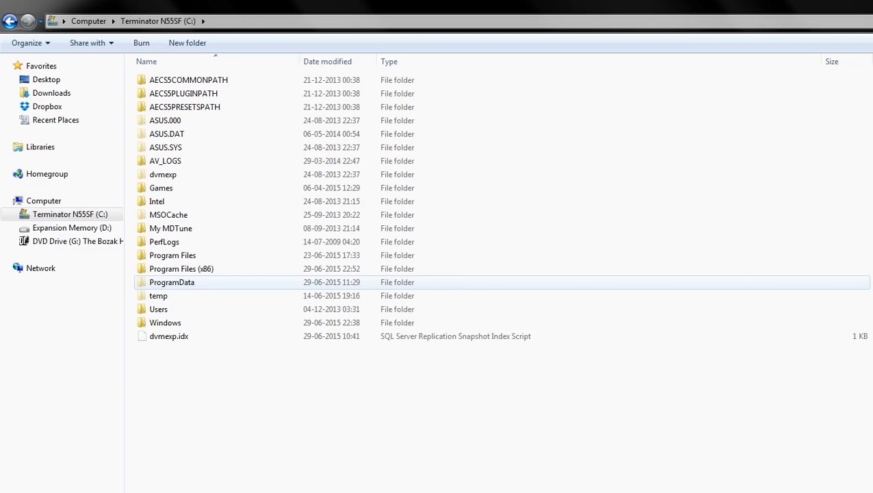
double_click(198, 281)
left_click(205, 309)
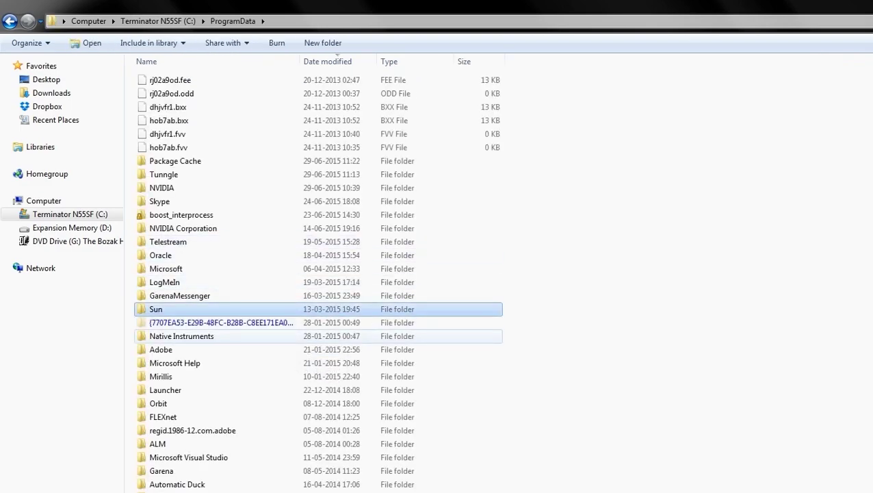
key("s")
key("s")
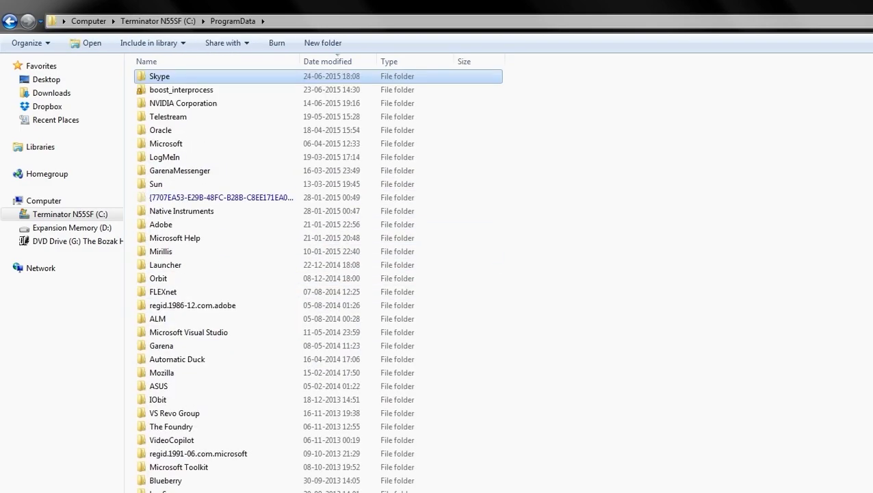
key("s")
key("s")
key("s")
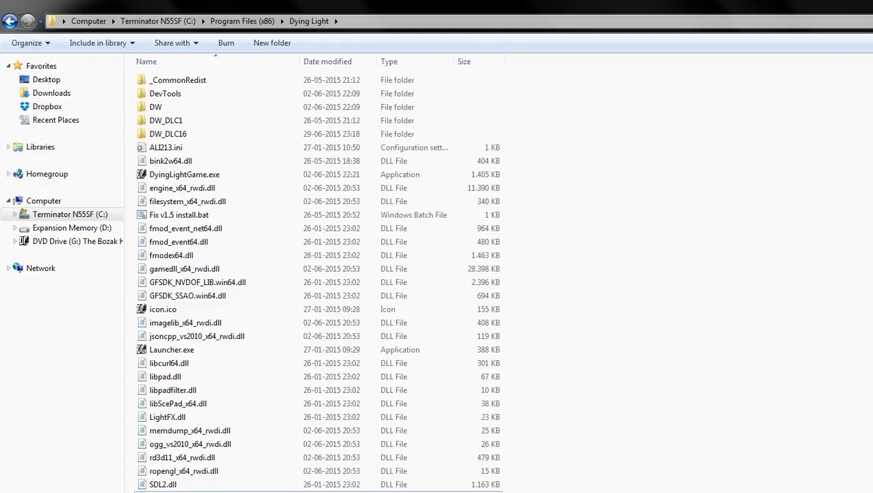
- Examine the Windows Vista/7 storage path for stats and achievements in the Dying Light folder's steam_api.ini, and close the file
double_click(172, 366)
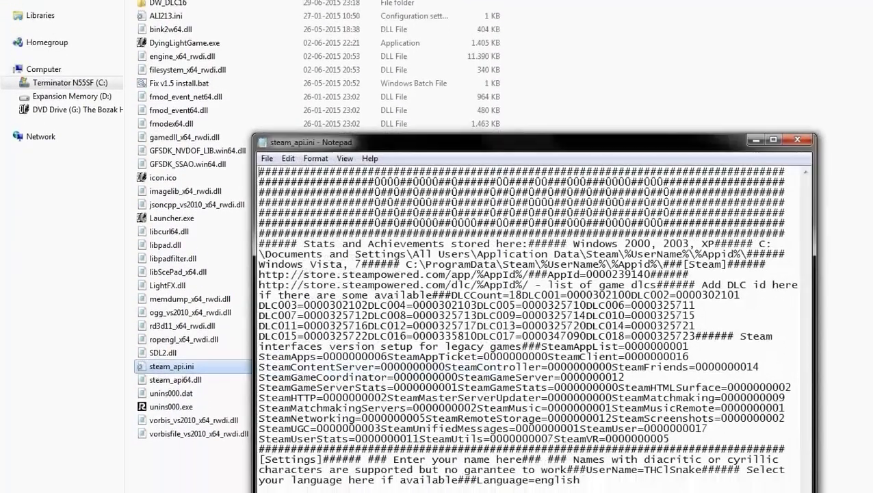
left_click_drag(406, 265, 725, 264)
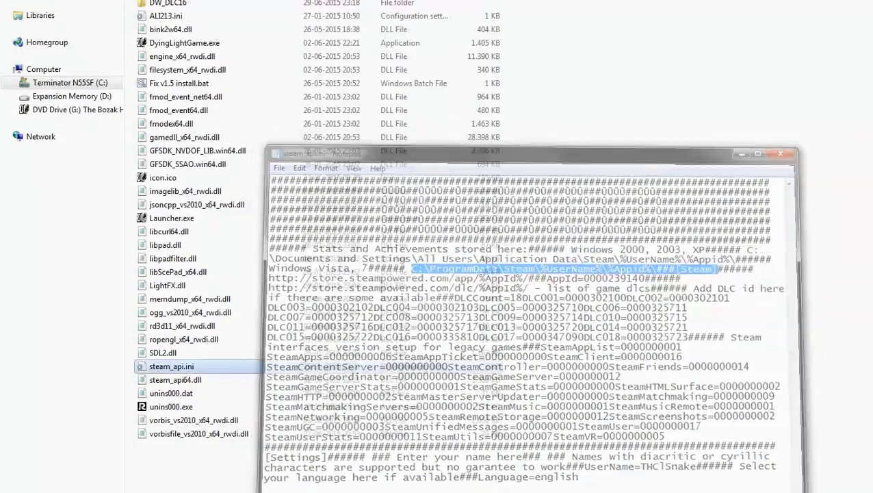
left_click(797, 140)
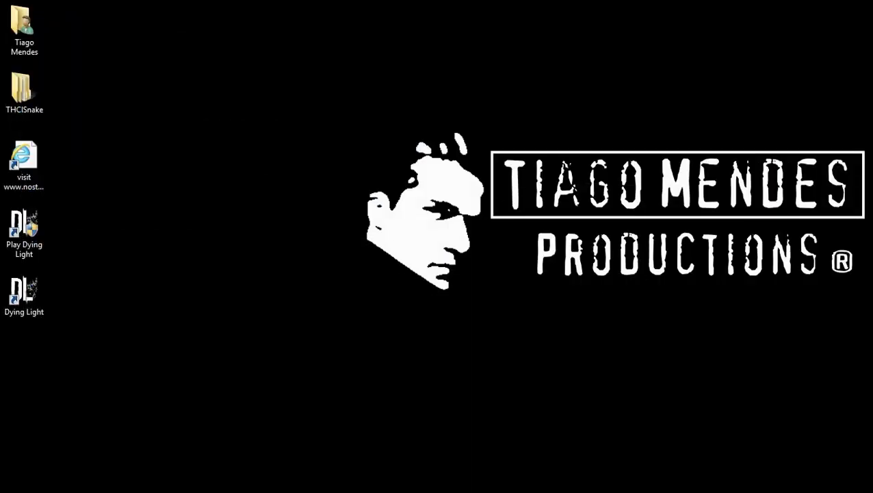
- Create a new folder named Steam in C:\ProgramData and open it
mouse_move(223, 489)
left_click(362, 467)
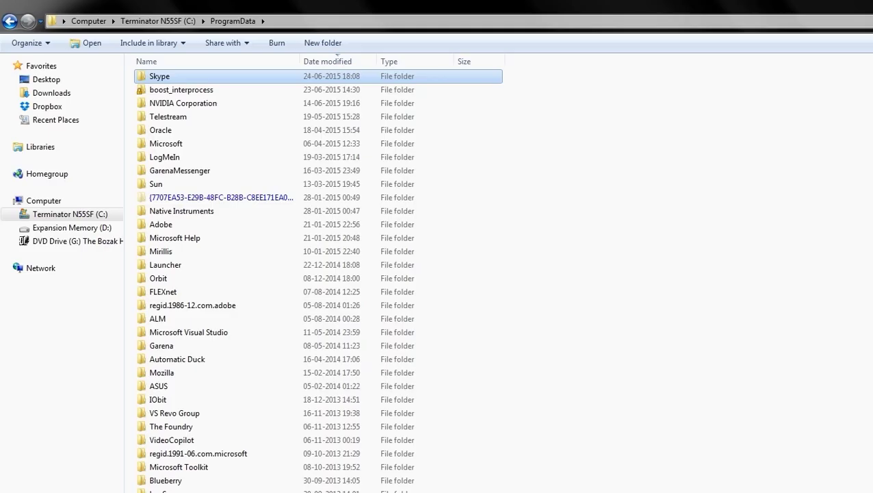
right_click(751, 263)
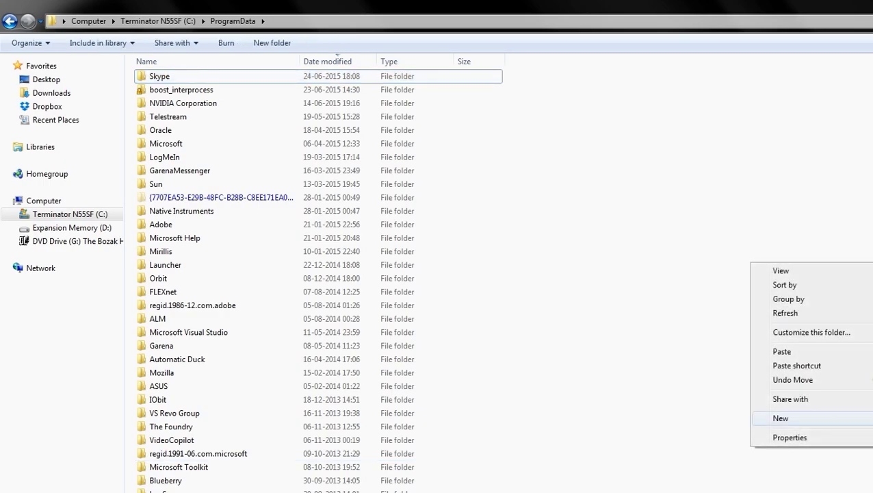
left_click(872, 418)
type("Steam")
key("Return")
key("Return")
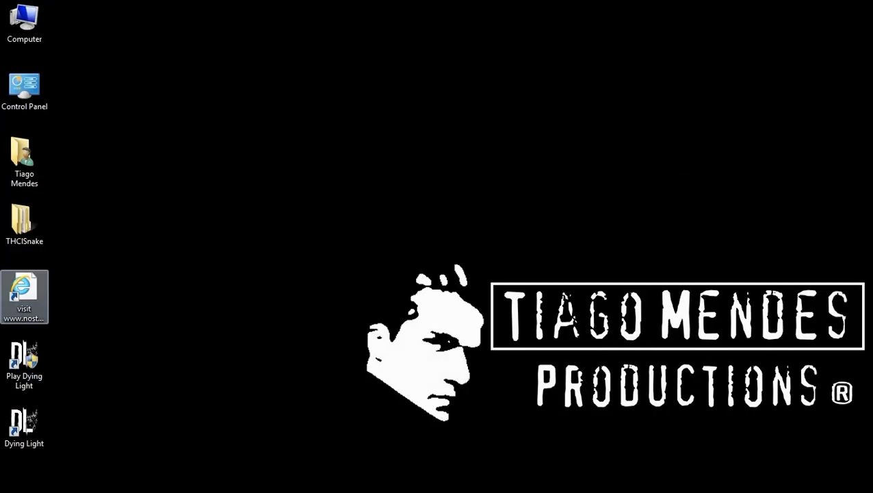
- Move the THClSnake folder from the desktop into C:\ProgramData\Steam
right_click(24, 222)
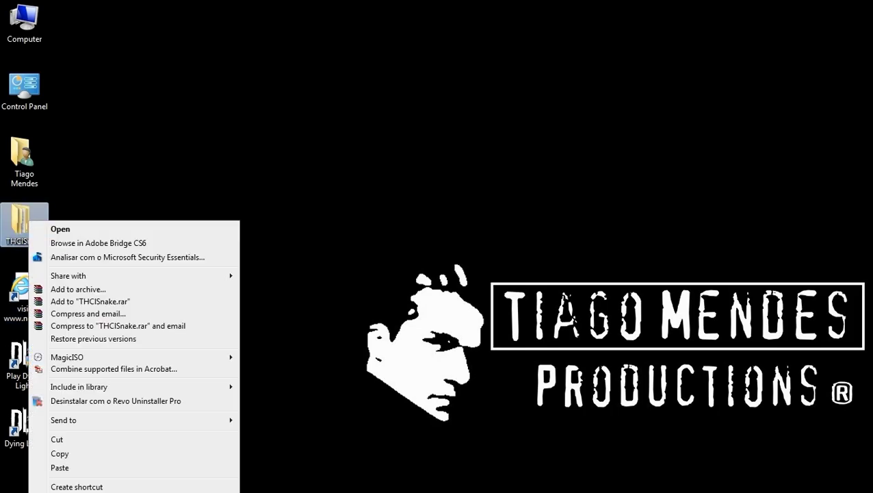
left_click(61, 438)
left_click(164, 273)
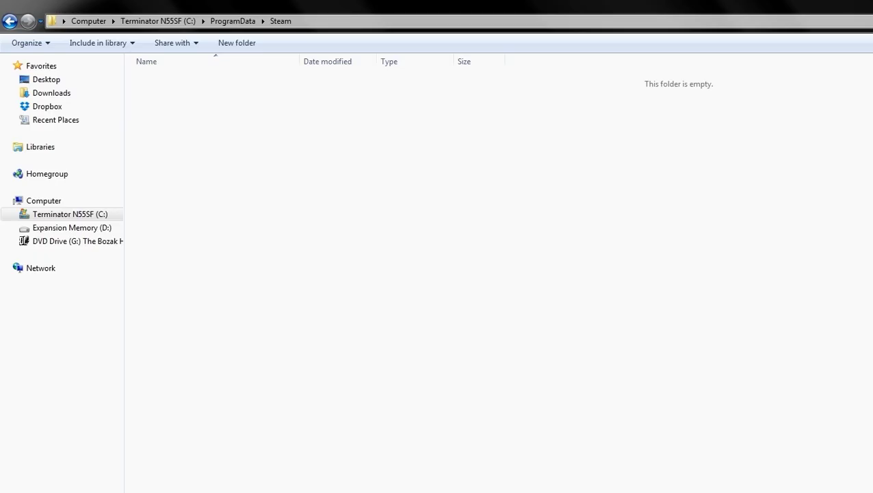
right_click(317, 364)
left_click(346, 453)
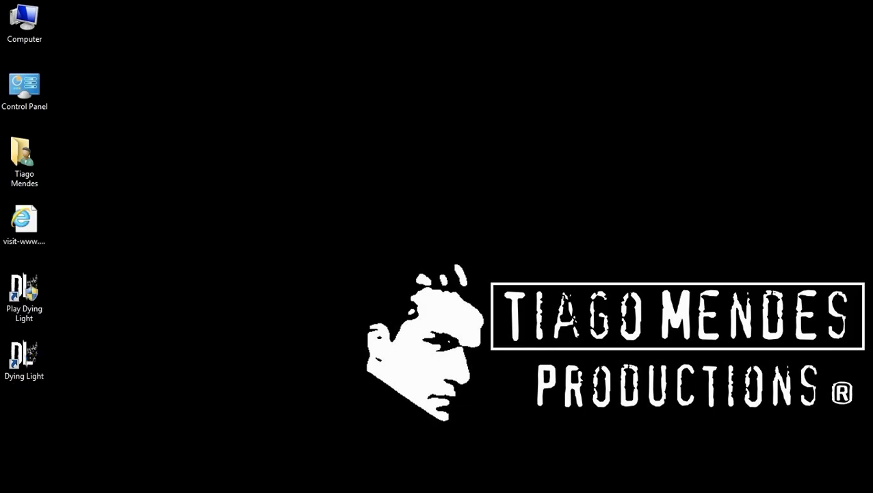
left_click_drag(103, 223, 8, 299)
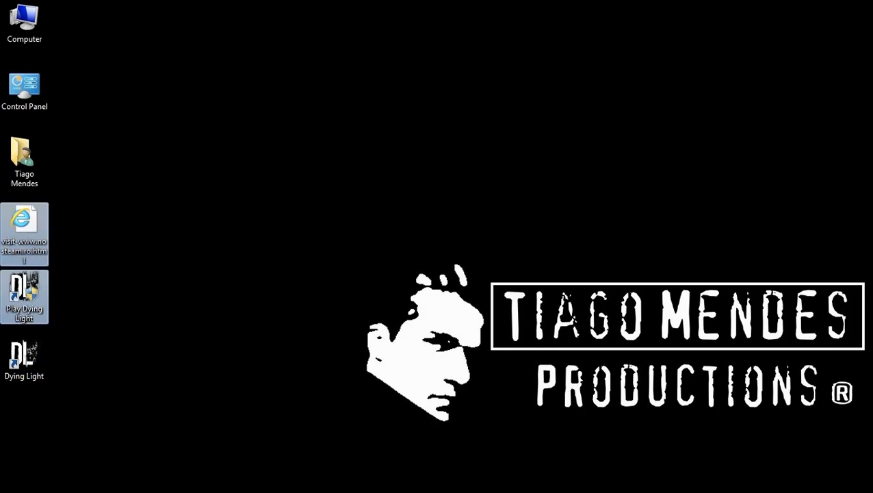
key("Delete")
key("Return")
left_click_drag(24, 356, 24, 221)
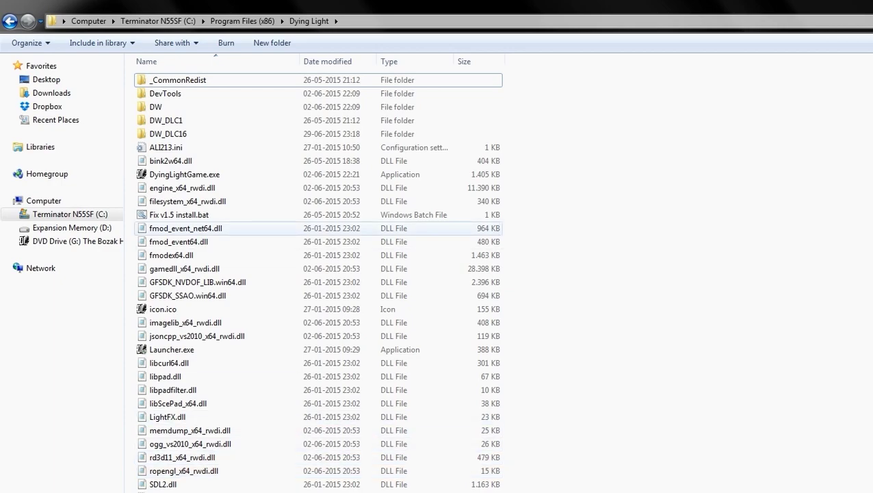
- Delete ALI213.ini and Fix v1.5 install.bat from the Dying Light folder, granting administrator permission for both files
left_click(253, 148)
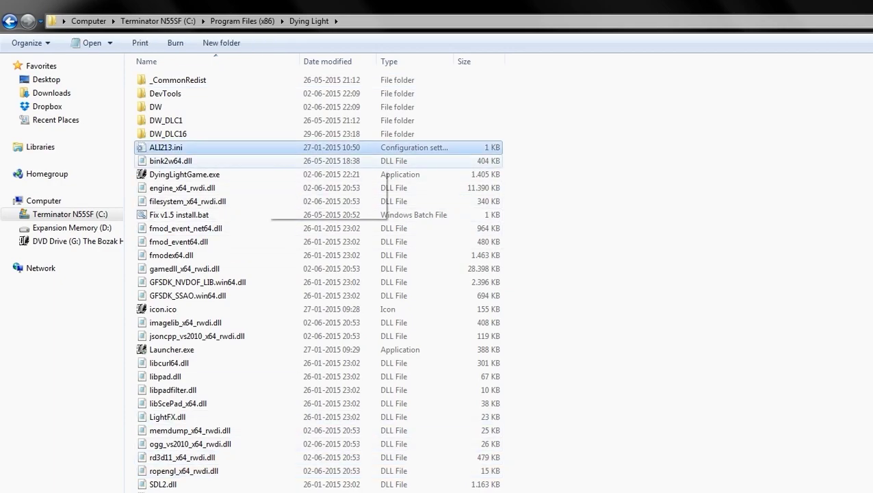
left_click(233, 215)
left_click(233, 215, "ctrl")
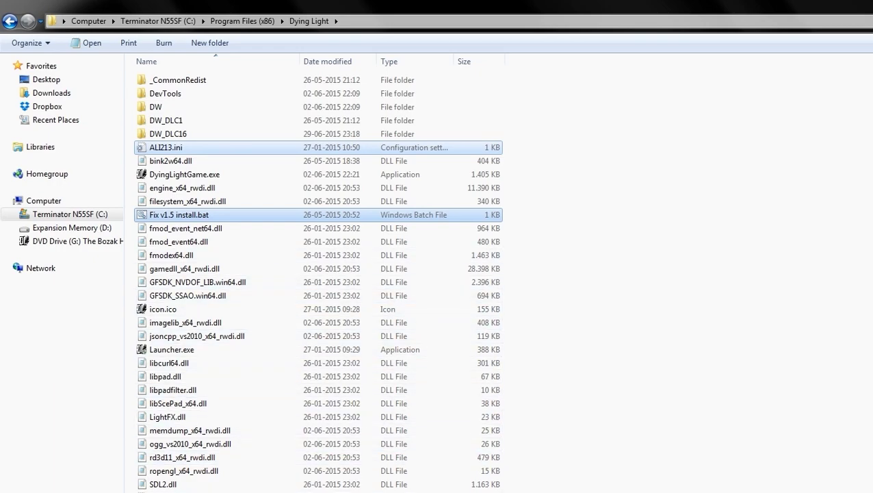
key("Delete")
key("Return")
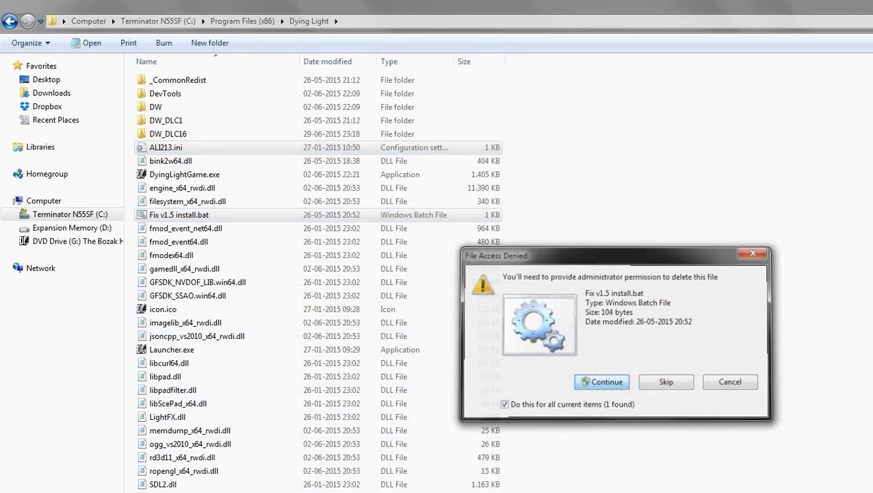
key("Return")
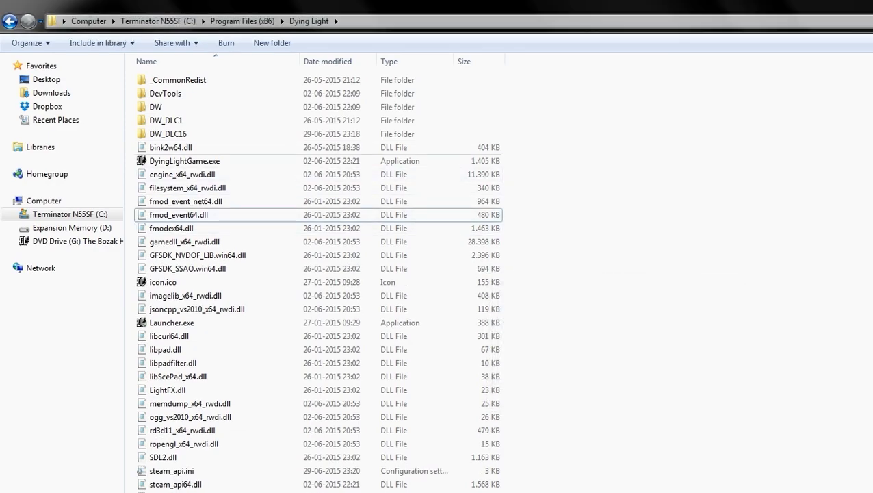
- Examine the vcredist_x64.exe and vcredist_x86.exe installers in _CommonRedist\vcredist\2012 and return to the Dying Light folder
double_click(178, 80)
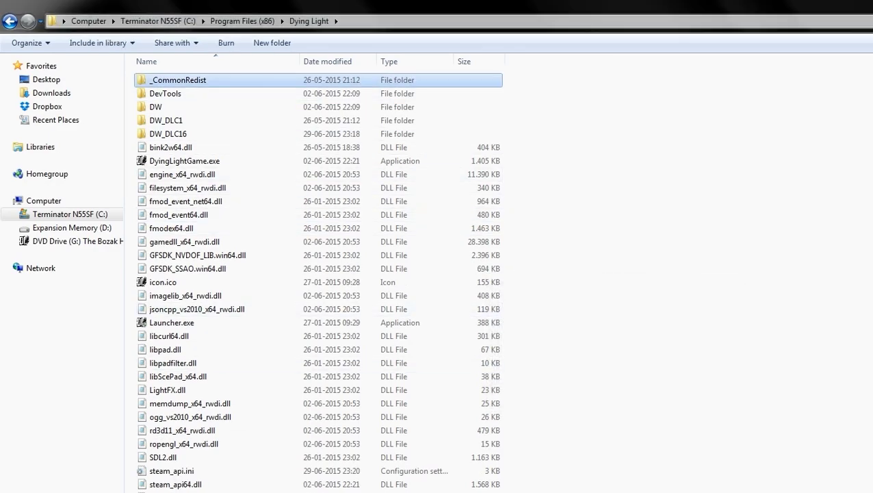
double_click(164, 80)
double_click(157, 80)
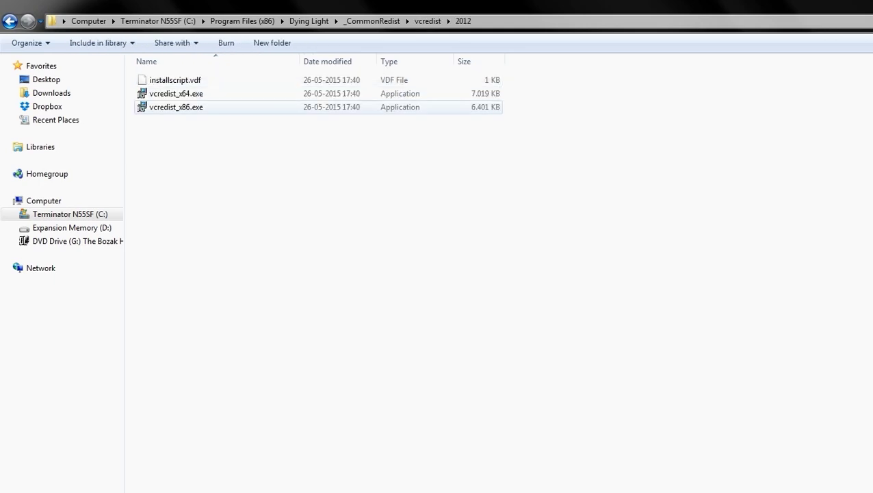
left_click_drag(210, 152, 155, 95)
left_click(164, 137)
left_click(171, 95)
left_click(176, 108)
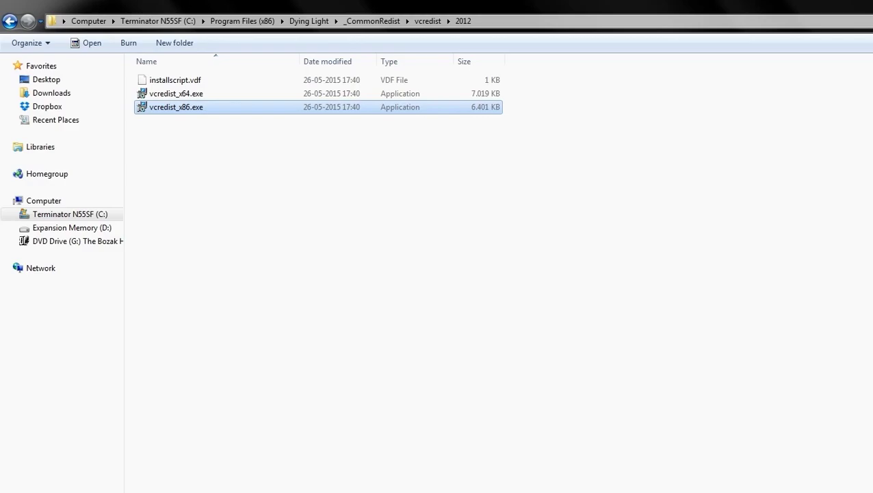
left_click(177, 145)
key("BackSpace")
key("BackSpace")
key("BackSpace")
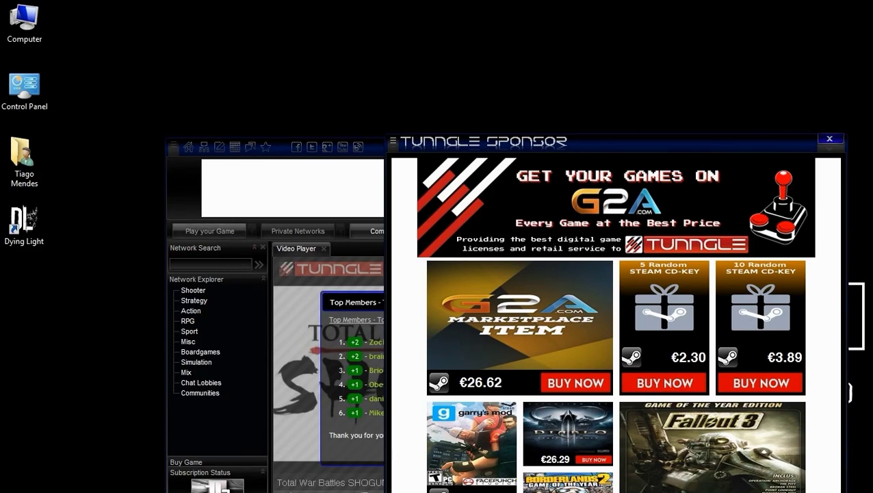
- In Tunngle, join the Dying Light network from the bookmarks, moving the sponsor window aside and repositioning the main window
left_click(209, 231)
mouse_move(209, 231)
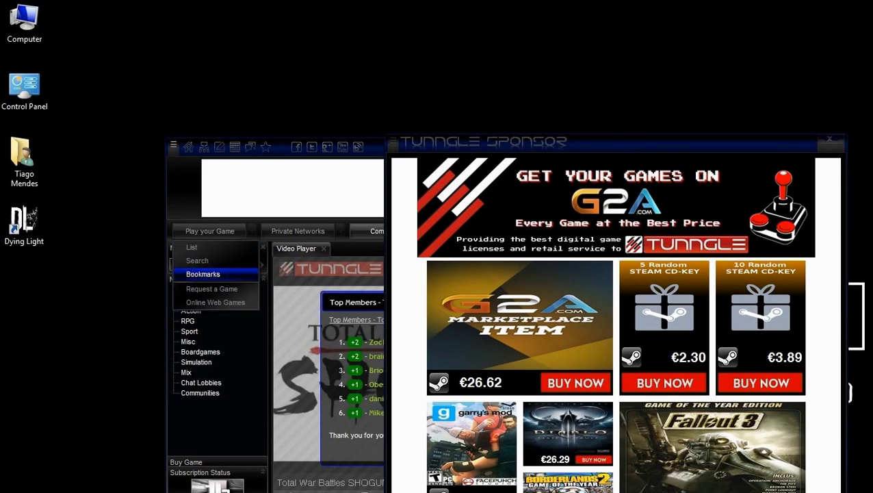
left_click(203, 273)
left_click_drag(424, 145, 724, 148)
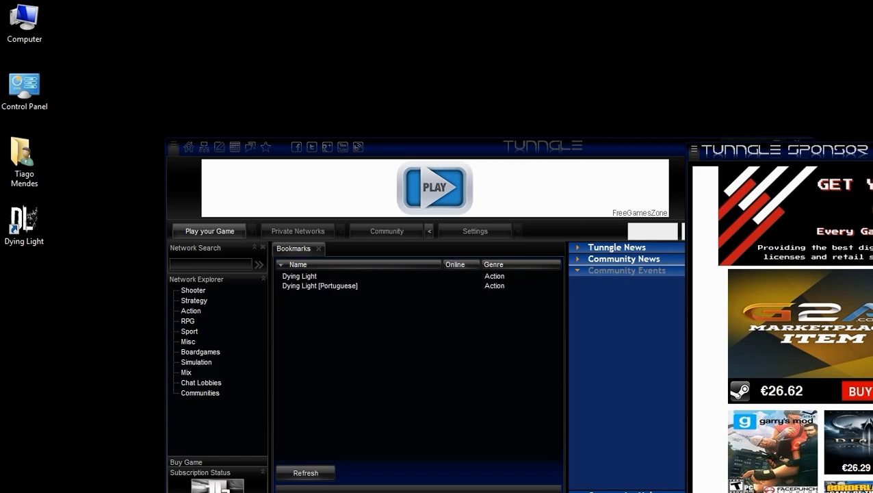
left_click(299, 277)
double_click(299, 277)
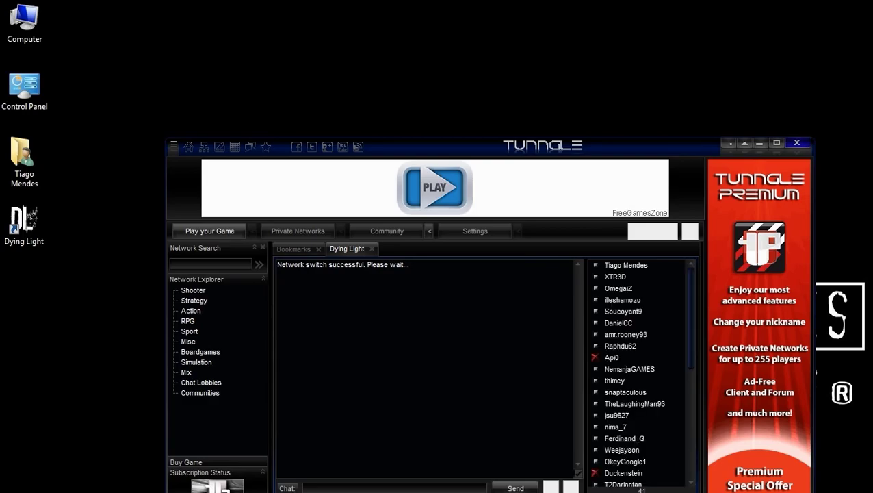
left_click_drag(420, 147, 347, 120)
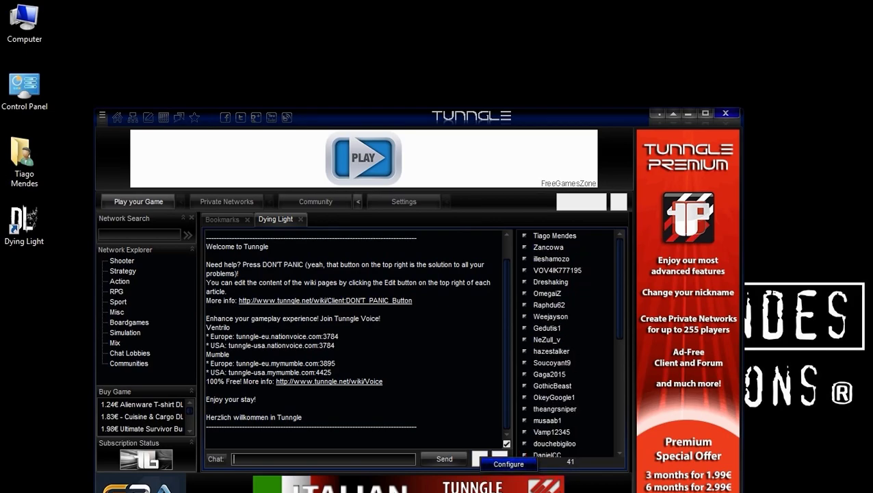
- Configure the game file for the Dying Light network, browsing to C:\Program Files (x86)\Dying Light
left_click(500, 458)
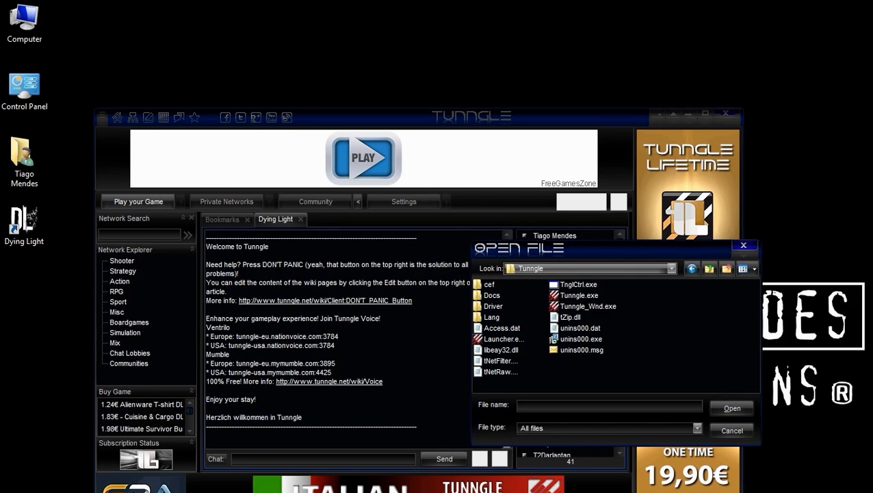
left_click(671, 268)
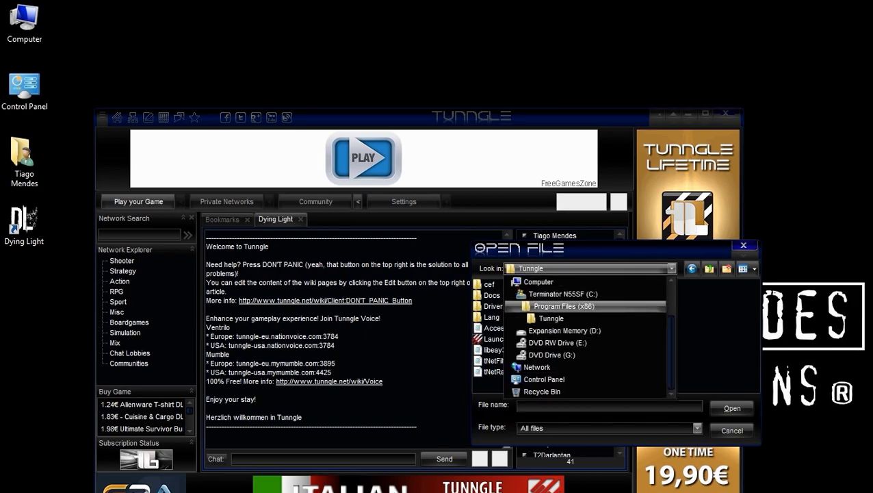
left_click(563, 294)
left_click(594, 285)
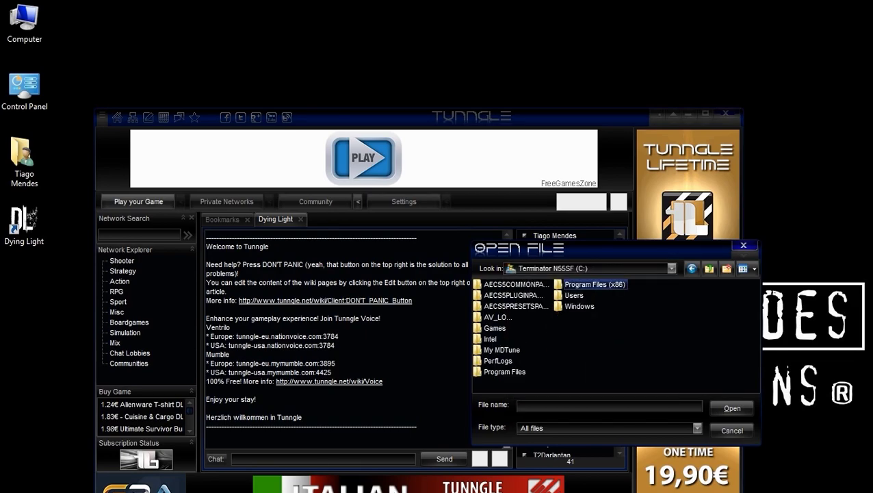
double_click(593, 284)
left_click(637, 328)
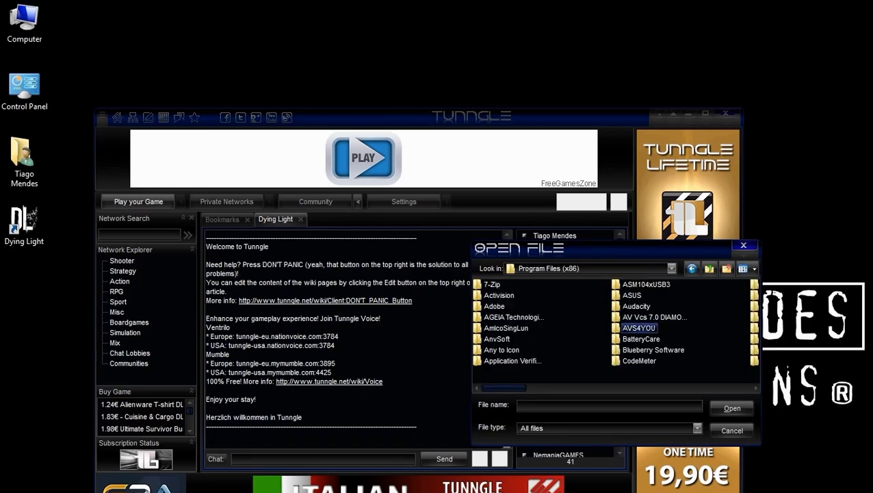
key("d")
key("y")
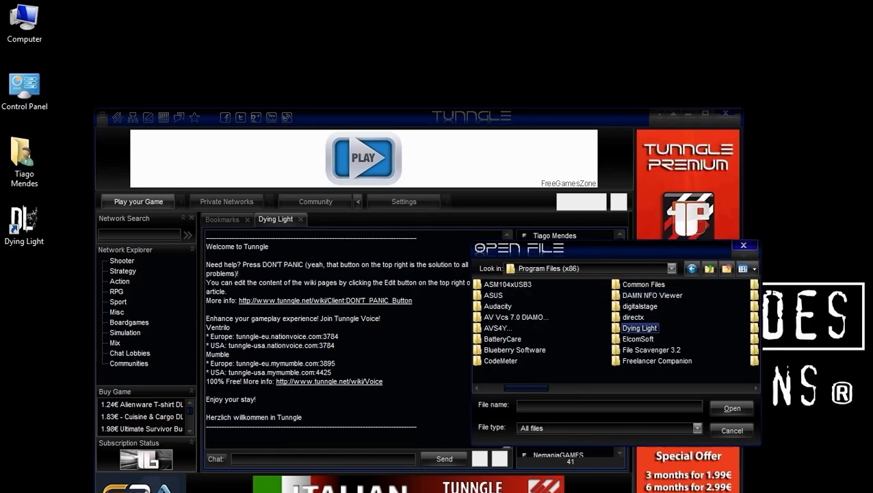
key("Return")
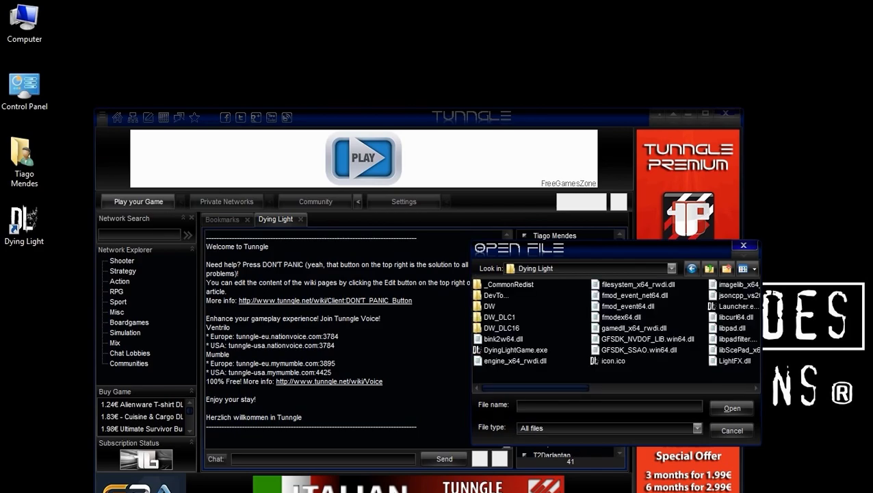
- Choose DyingLightGame.exe as the network's game file and accept empty command line parameters
left_click(515, 349)
key("Return")
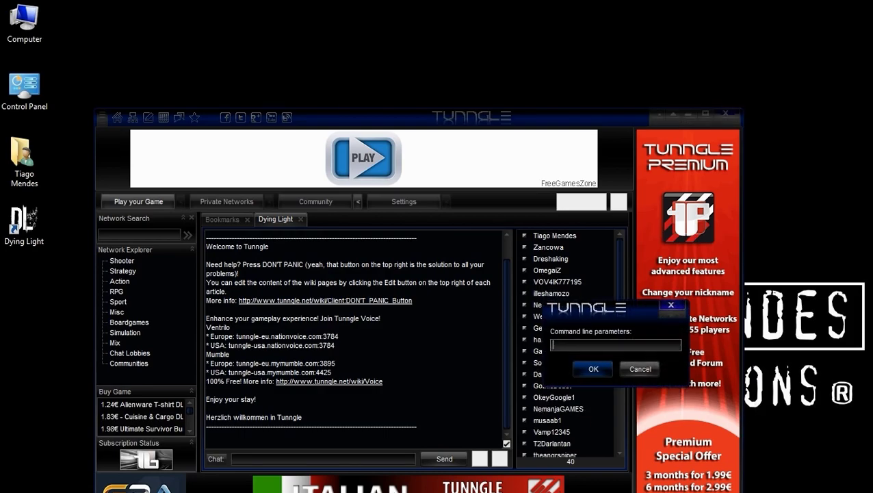
left_click(593, 369)
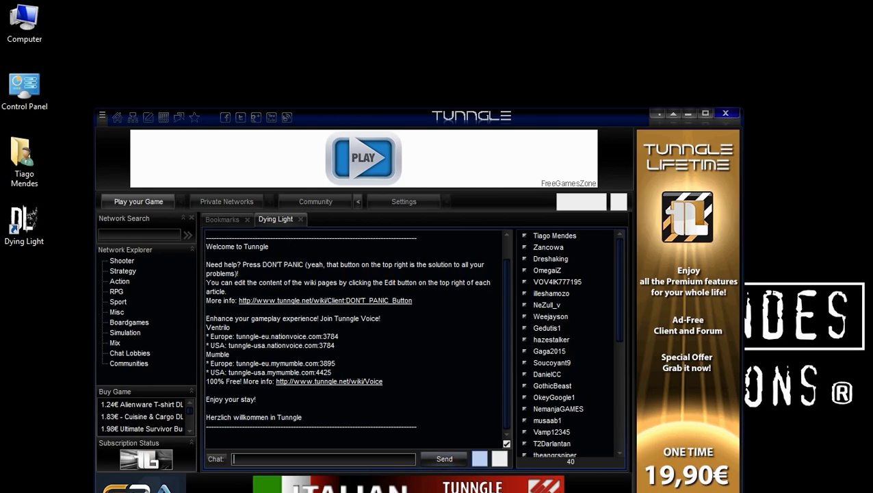
- Launch Dying Light from the Tunngle network and play the Developer Message from the game's Extras
left_click(480, 458)
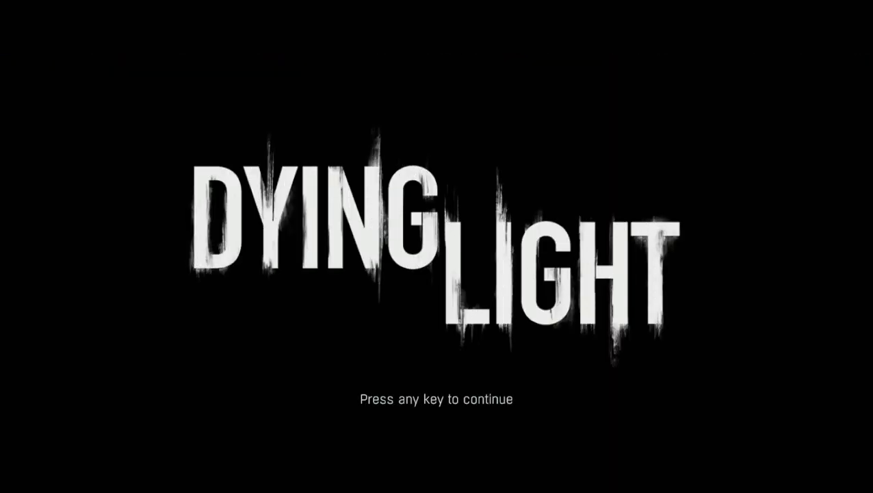
key("Return")
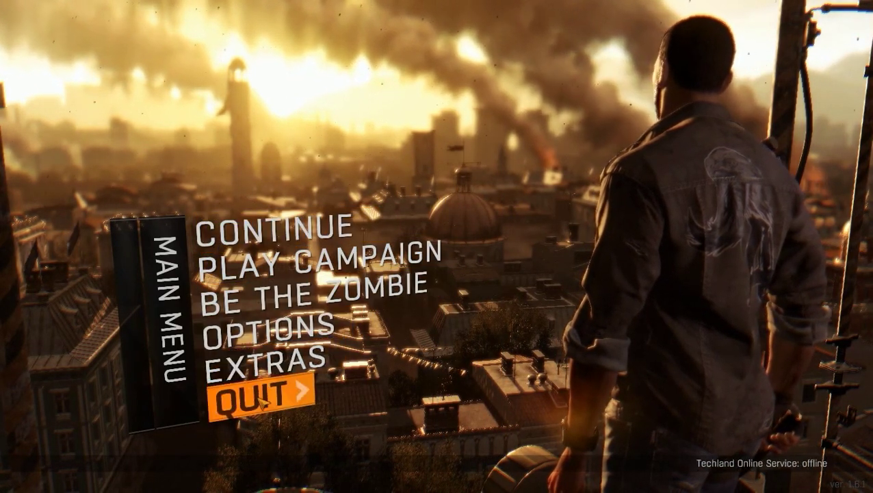
left_click(270, 362)
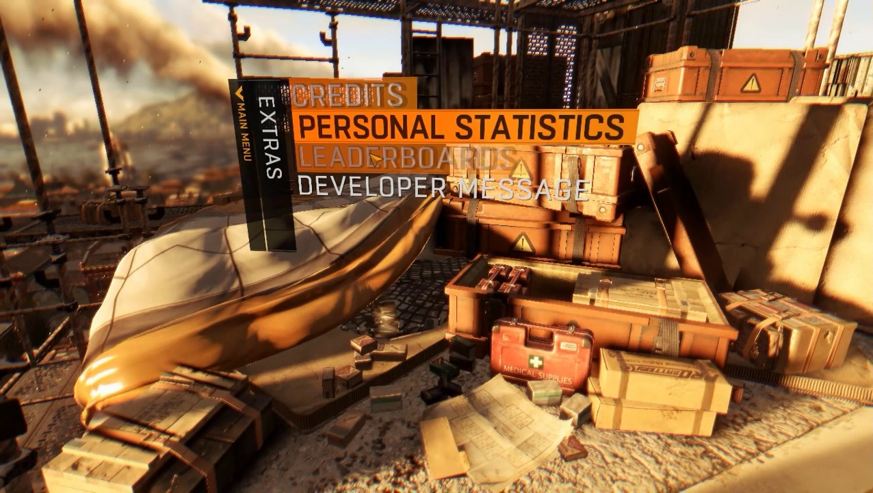
left_click(375, 183)
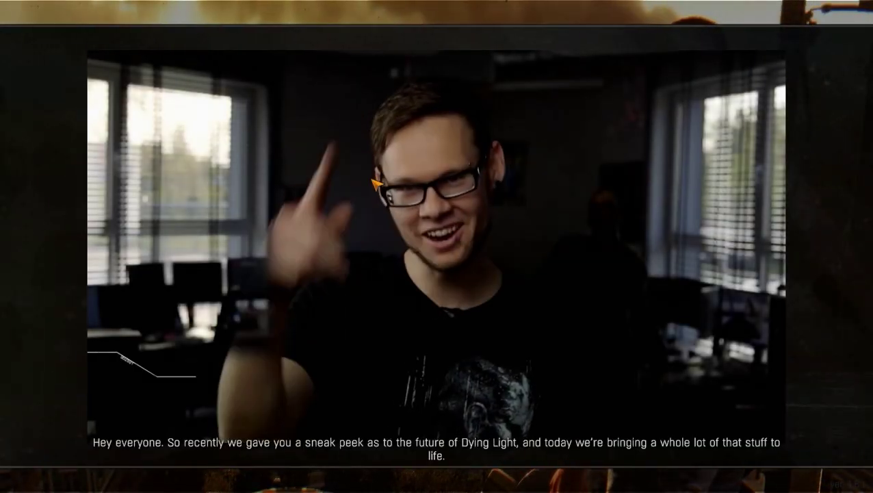